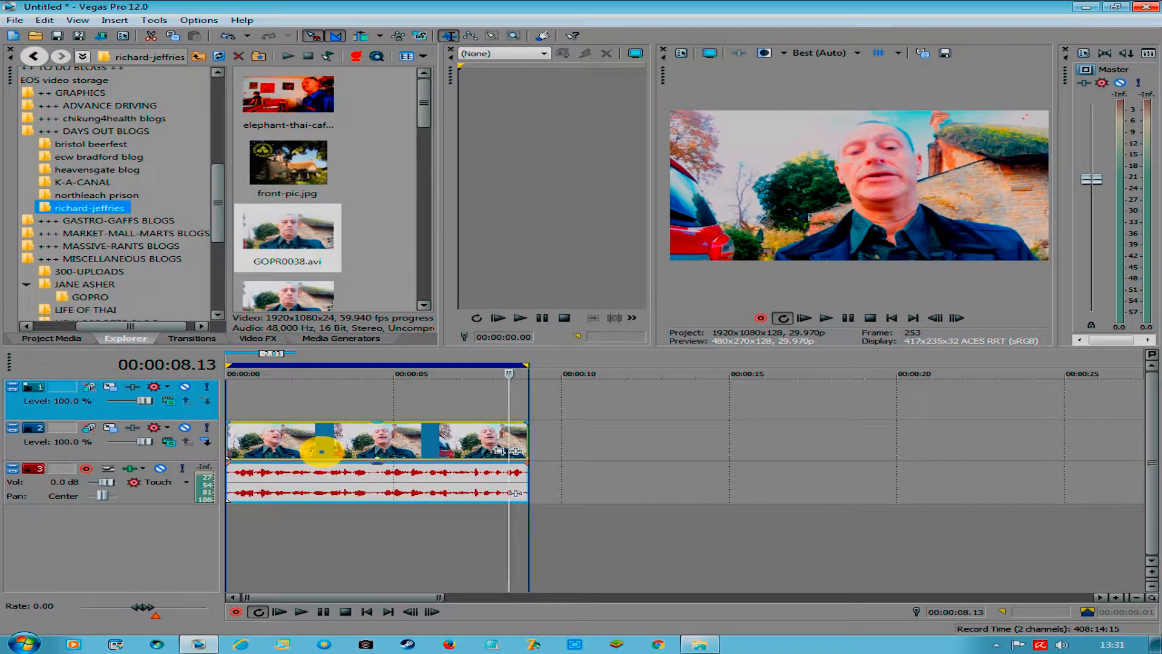
# - Ungroup the GOPR0038 video event from its audio and copy it onto the empty video track above, aligned at the start
pyautogui.click(320, 450)
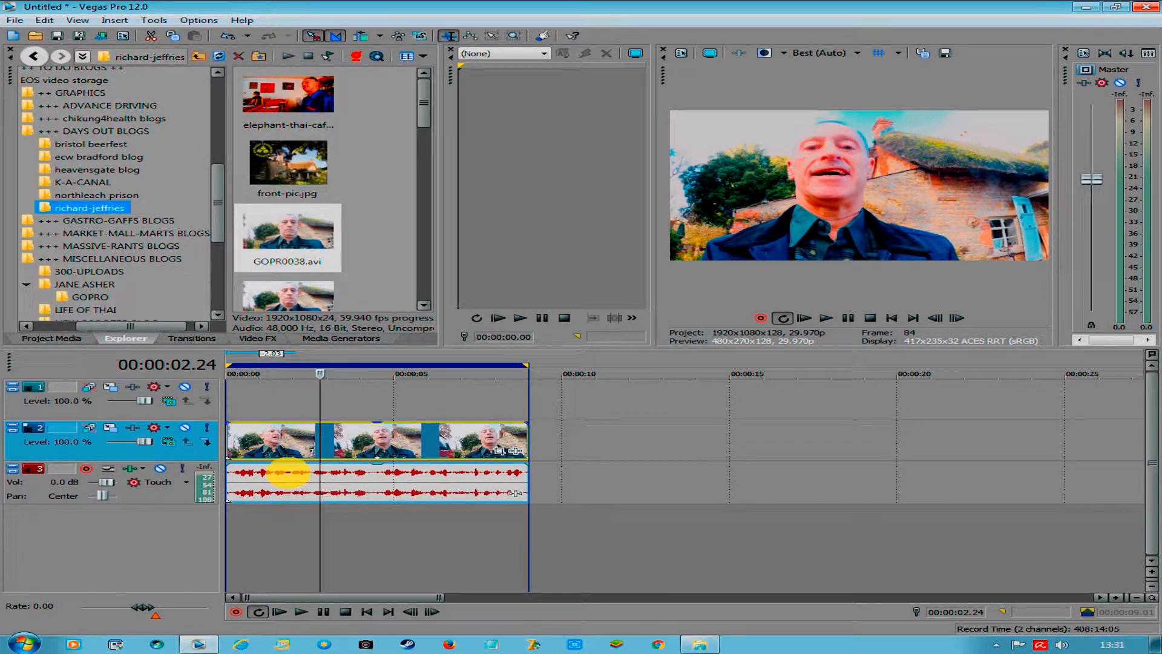
pyautogui.press('u')
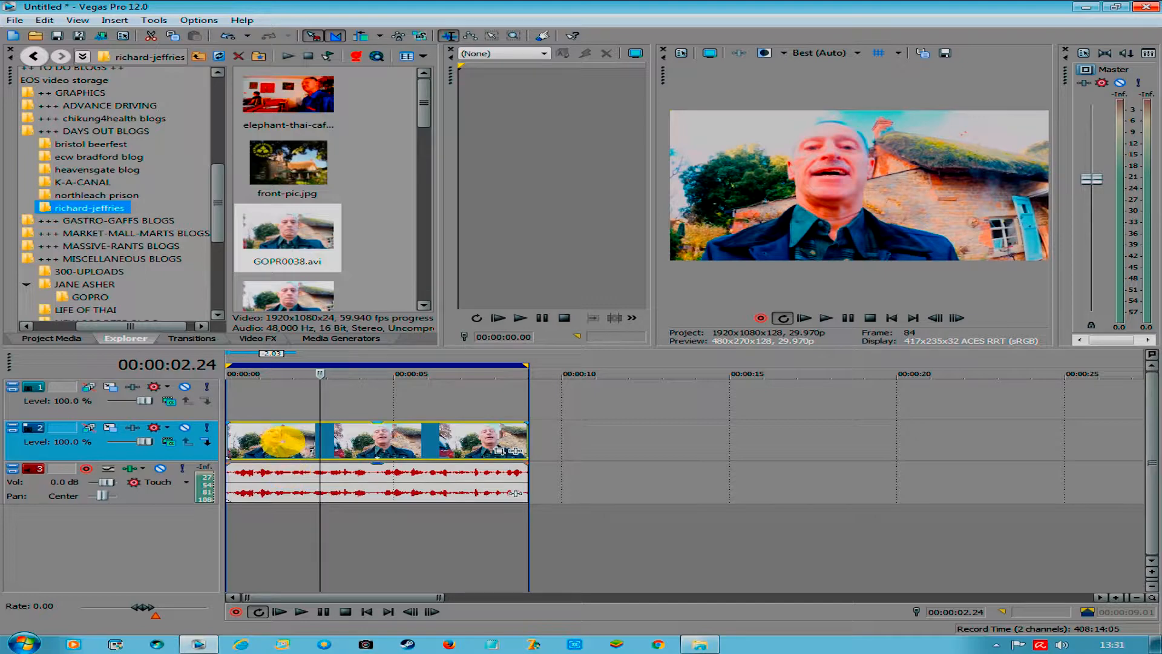
pyautogui.click(283, 442)
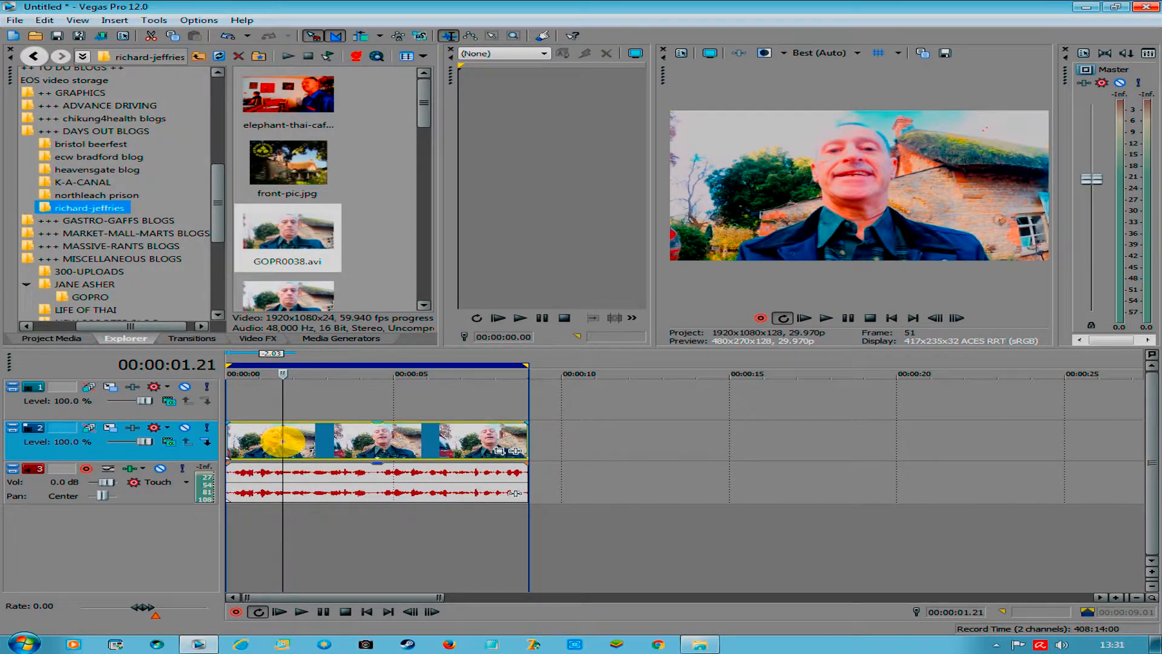
pyautogui.keyDown('ctrl'); pyautogui.click(283, 441); pyautogui.keyUp('ctrl')
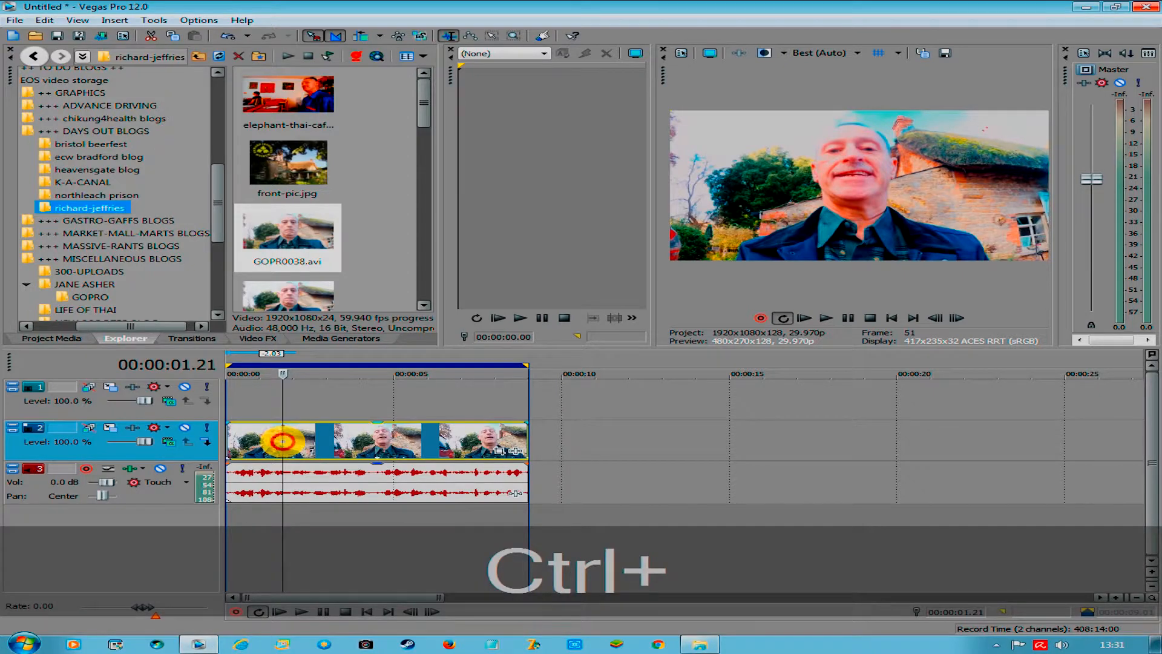
pyautogui.keyDown('ctrl'); pyautogui.moveTo(291, 442); pyautogui.dragTo(297, 414); pyautogui.keyUp('ctrl')
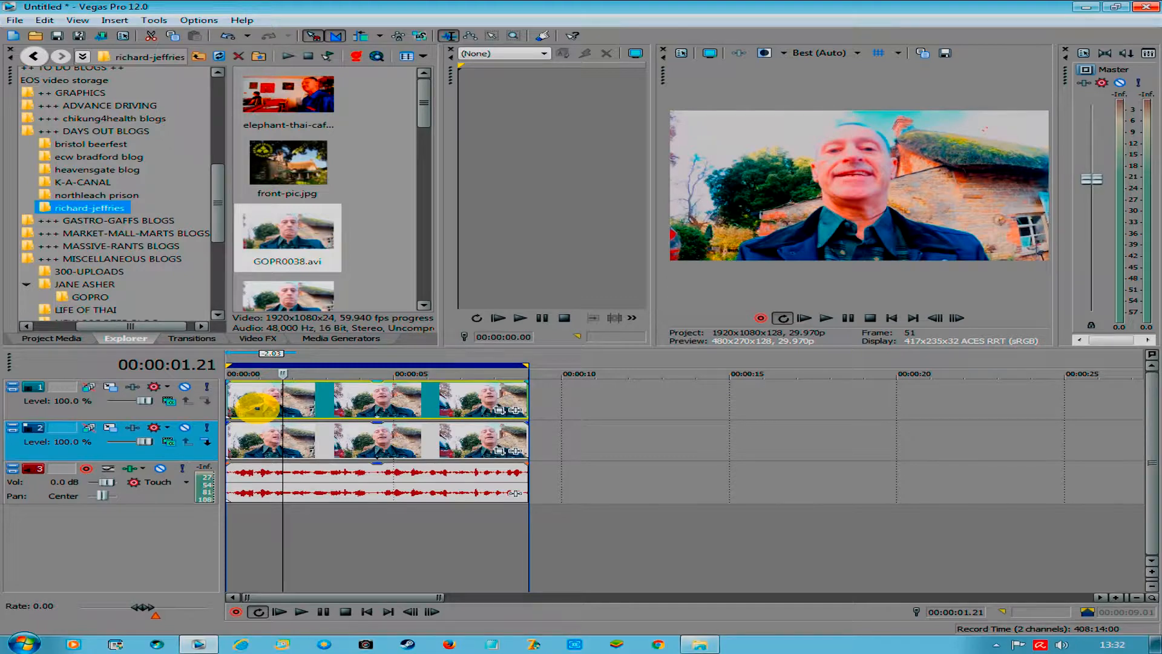
# - Go to the start of the upper GOPR0038 event, open its Event Pan/Crop and enable Mask
pyautogui.click(230, 409)
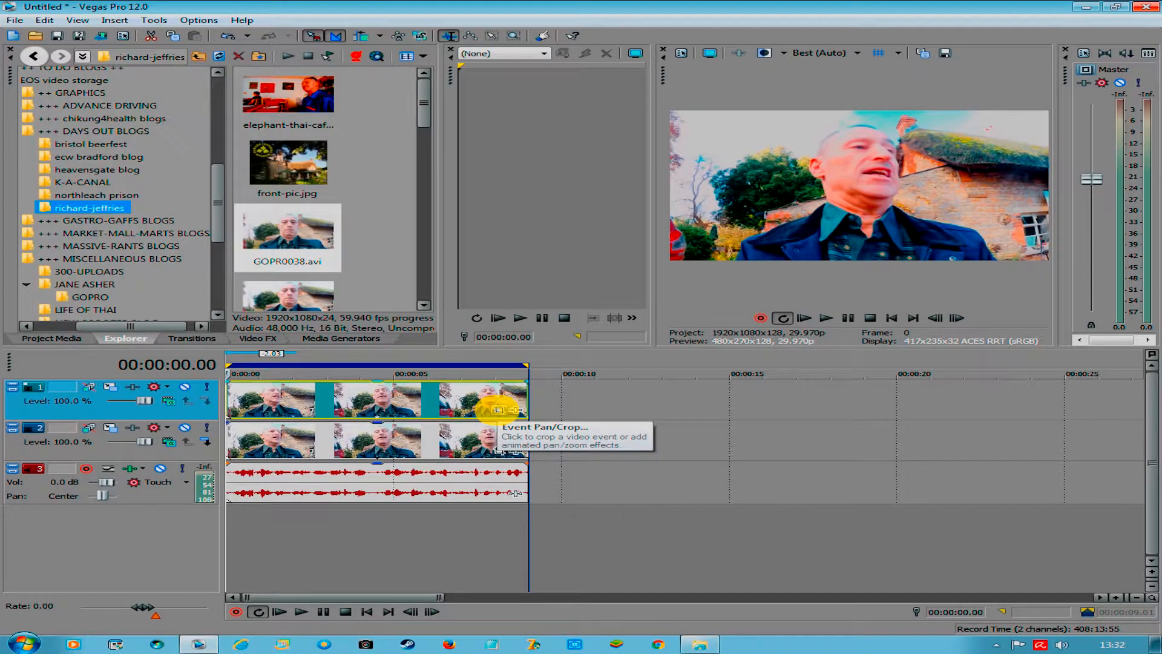
pyautogui.click(496, 409)
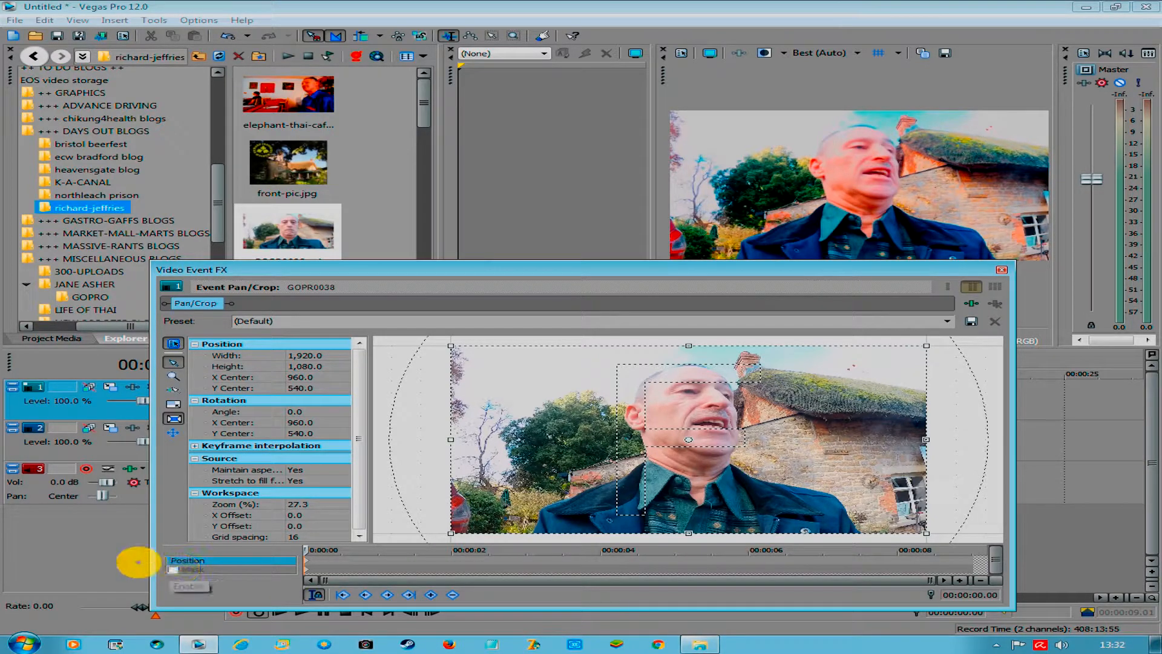
pyautogui.click(173, 569)
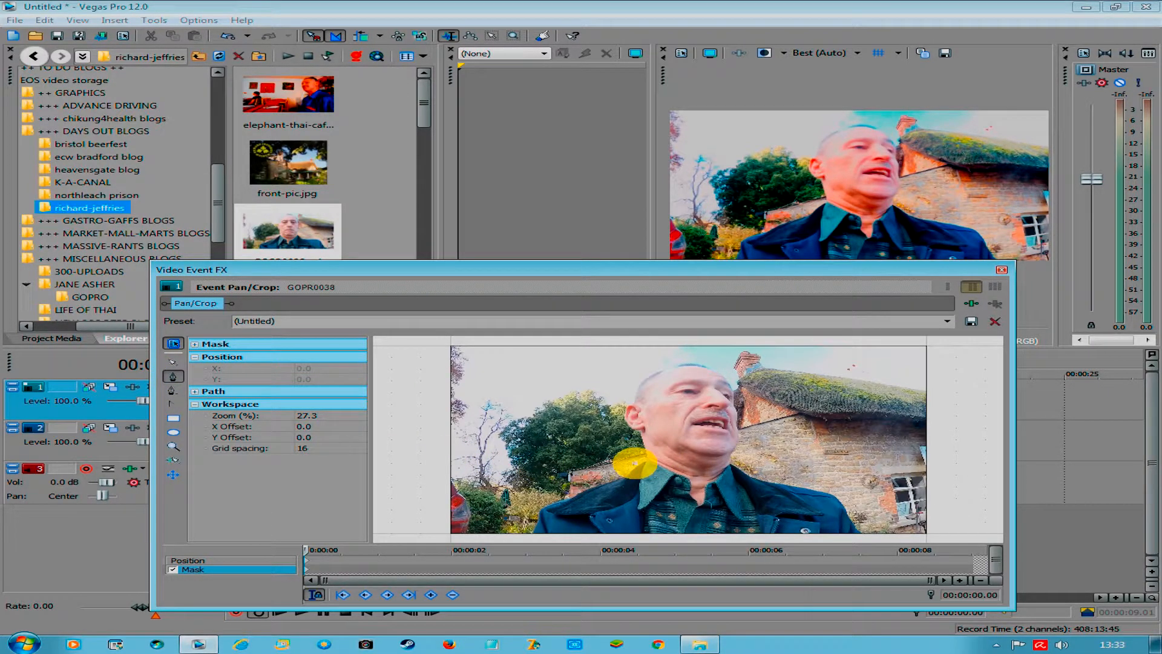
# - Draw a closed mask path with anchor points around the man's head, from the neck over the ear, scalp, face and chin
pyautogui.click(637, 465)
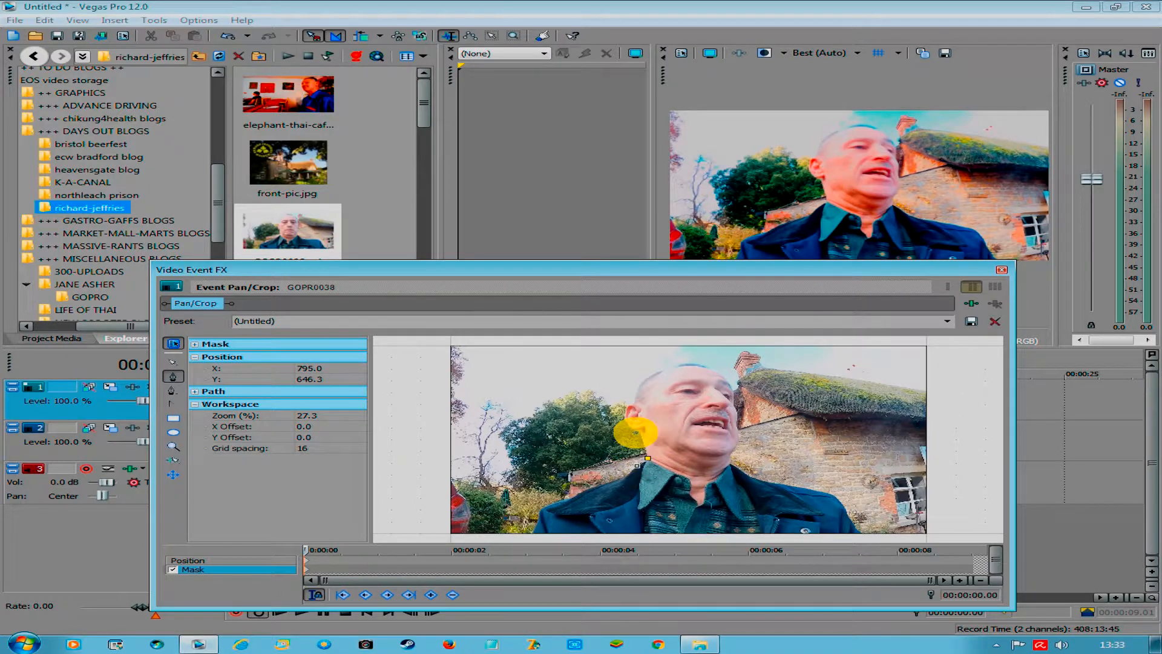
pyautogui.click(637, 434)
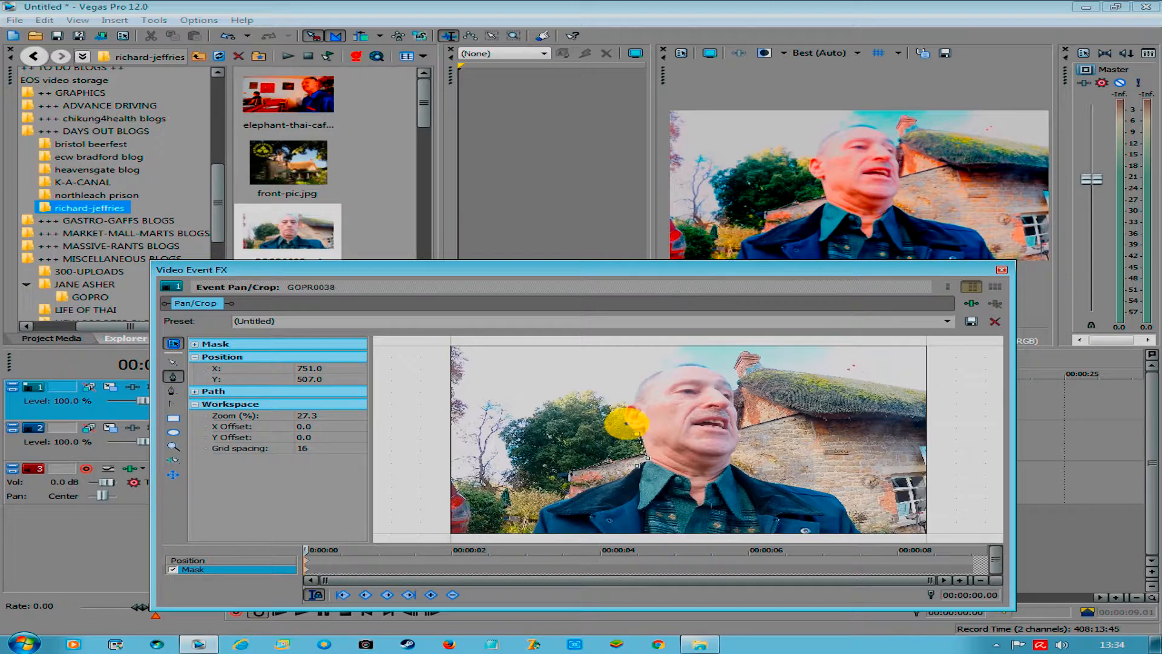
pyautogui.click(626, 423)
pyautogui.click(625, 405)
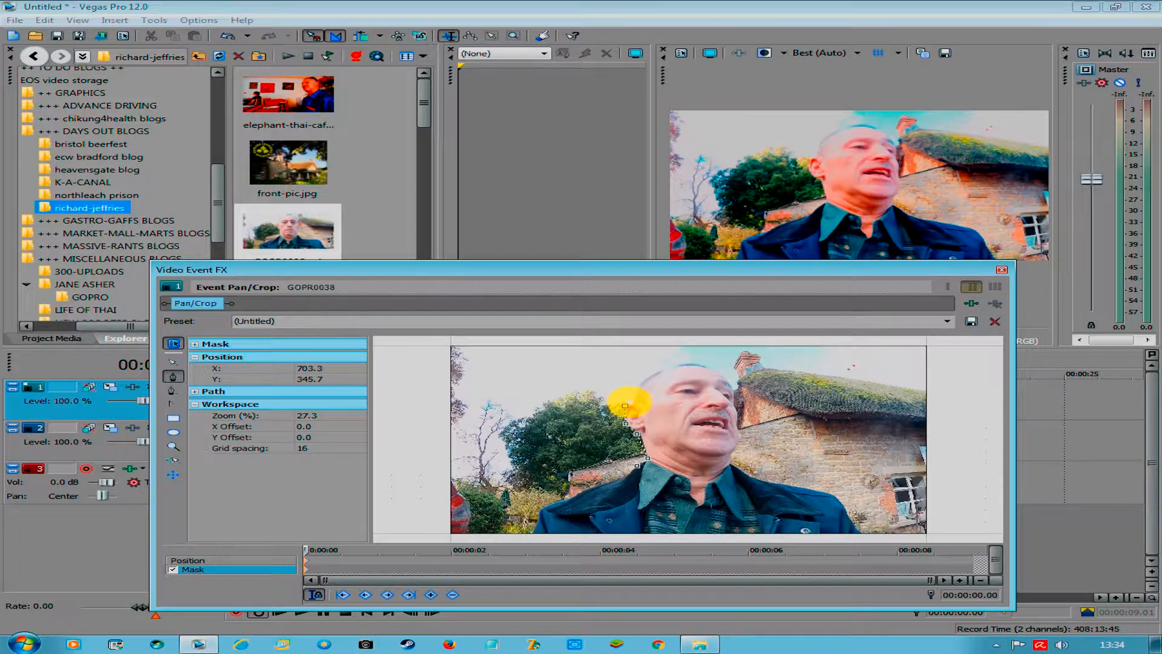
pyautogui.click(632, 402)
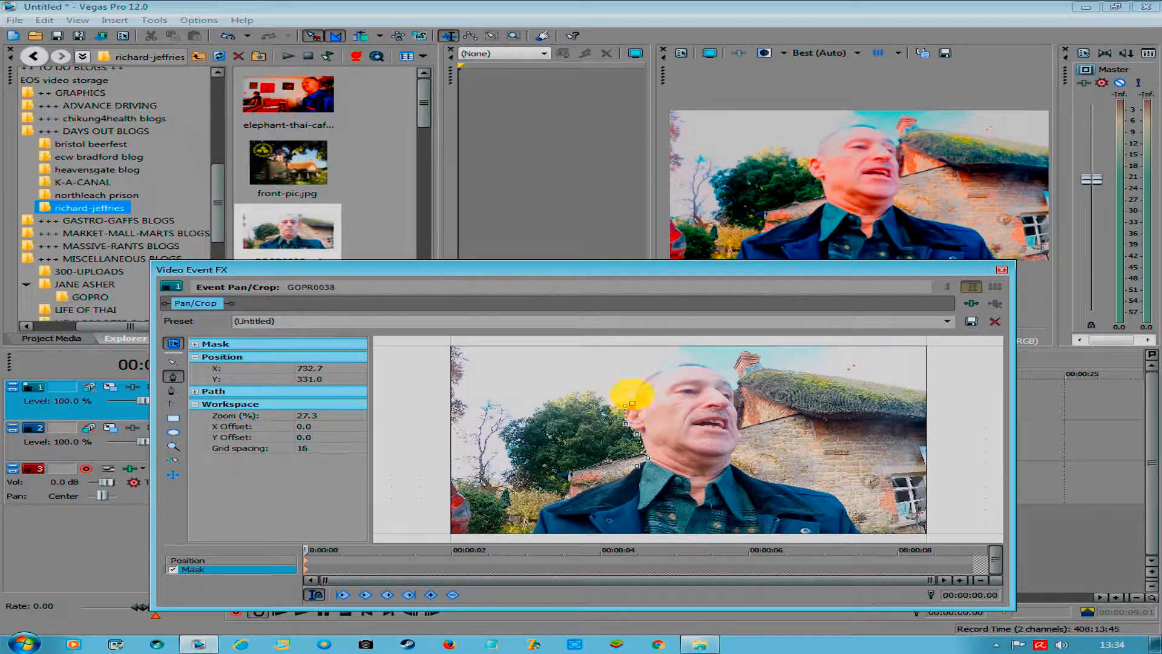
pyautogui.click(638, 387)
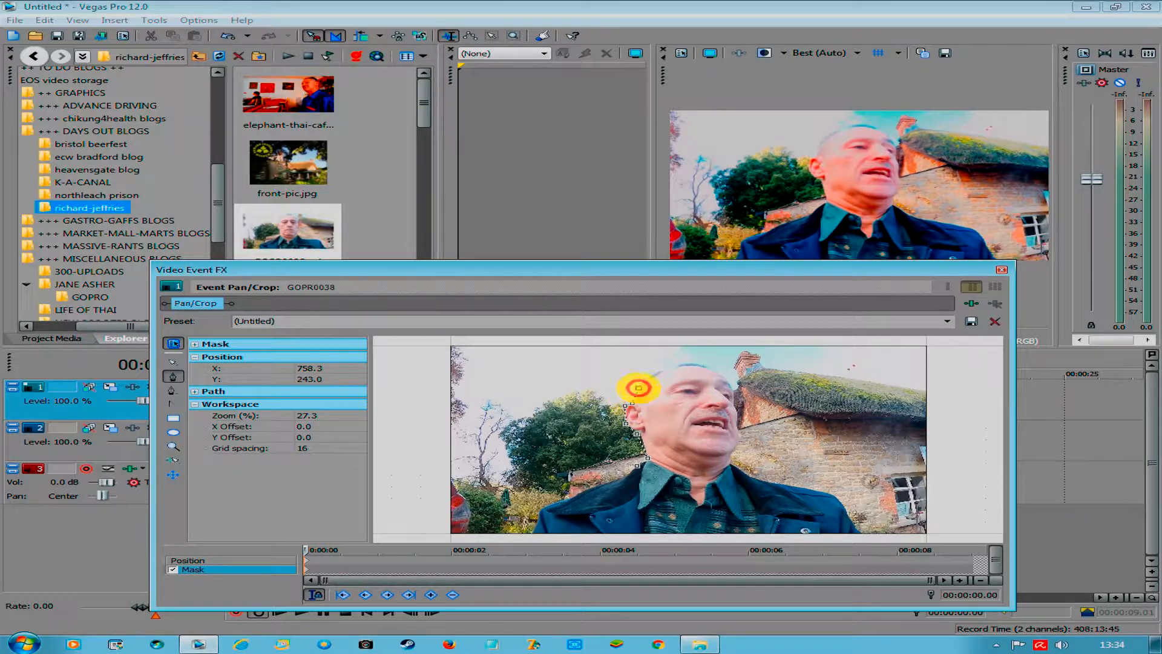
pyautogui.click(650, 378)
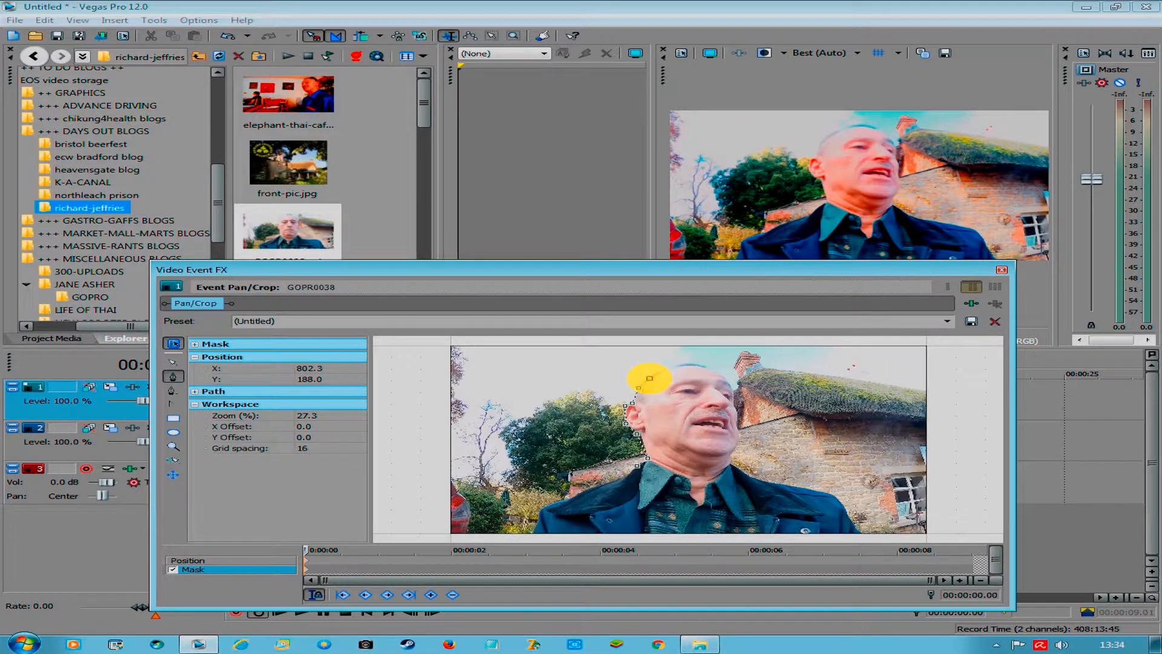
pyautogui.click(670, 367)
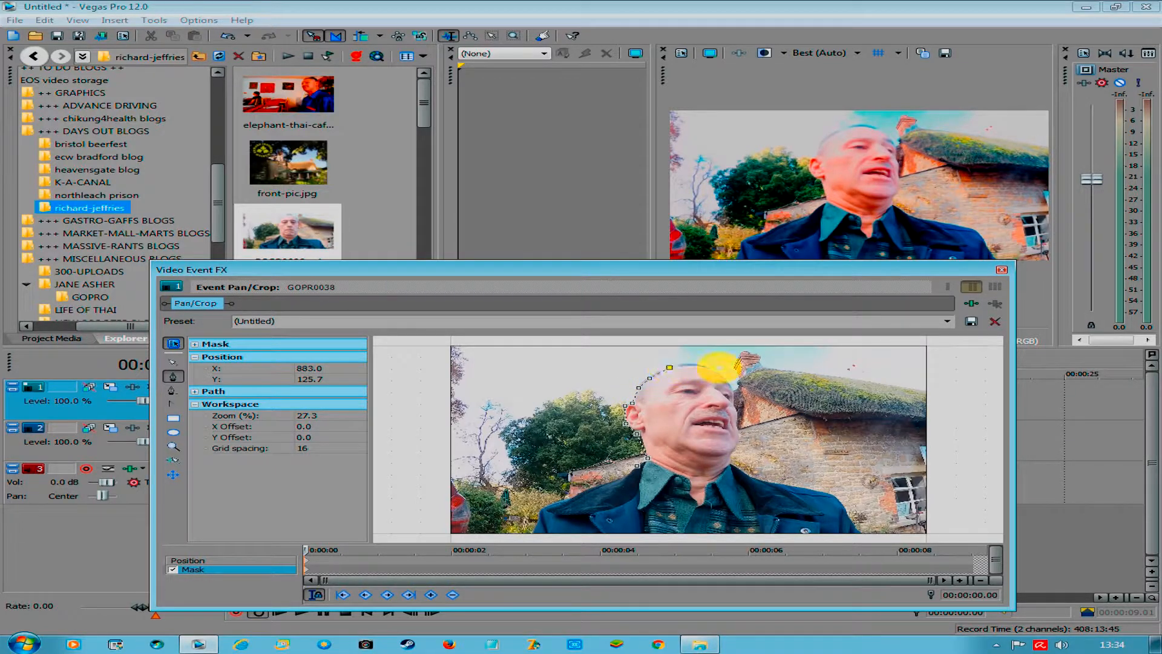
pyautogui.click(698, 365)
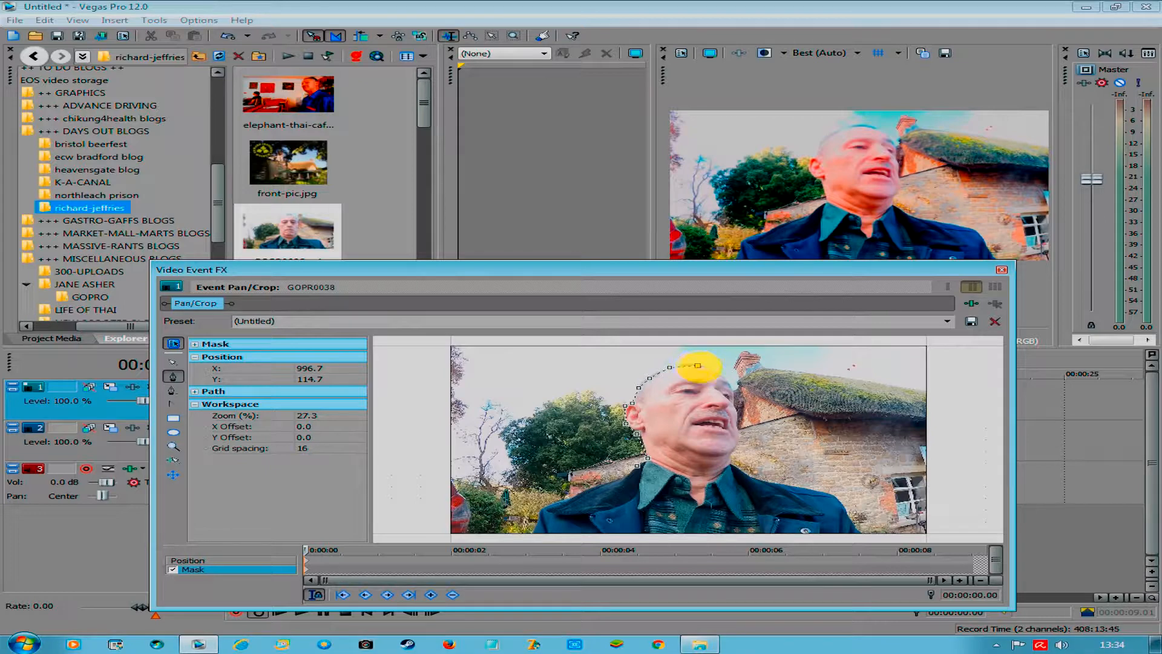
pyautogui.click(717, 373)
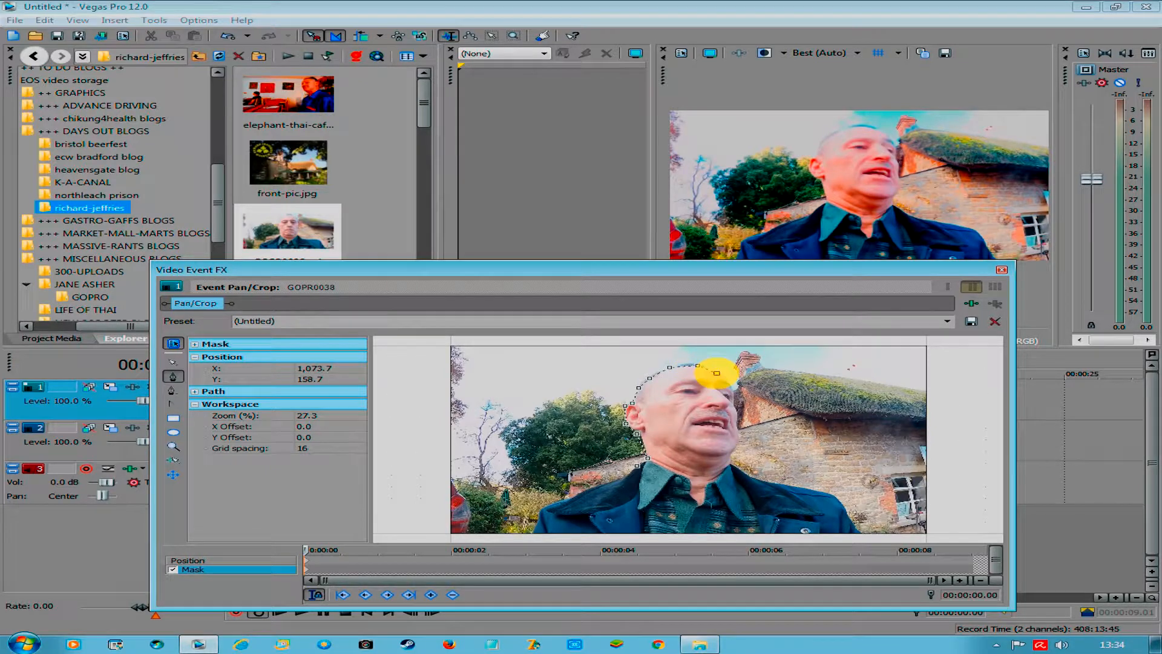
pyautogui.click(731, 384)
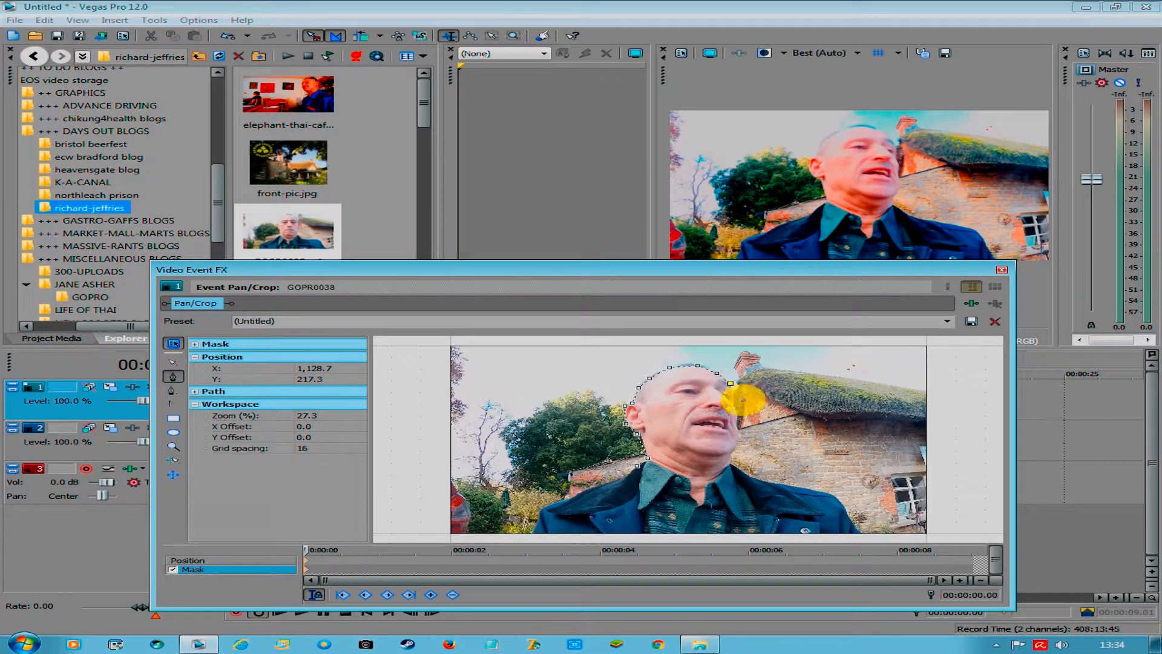
pyautogui.click(734, 401)
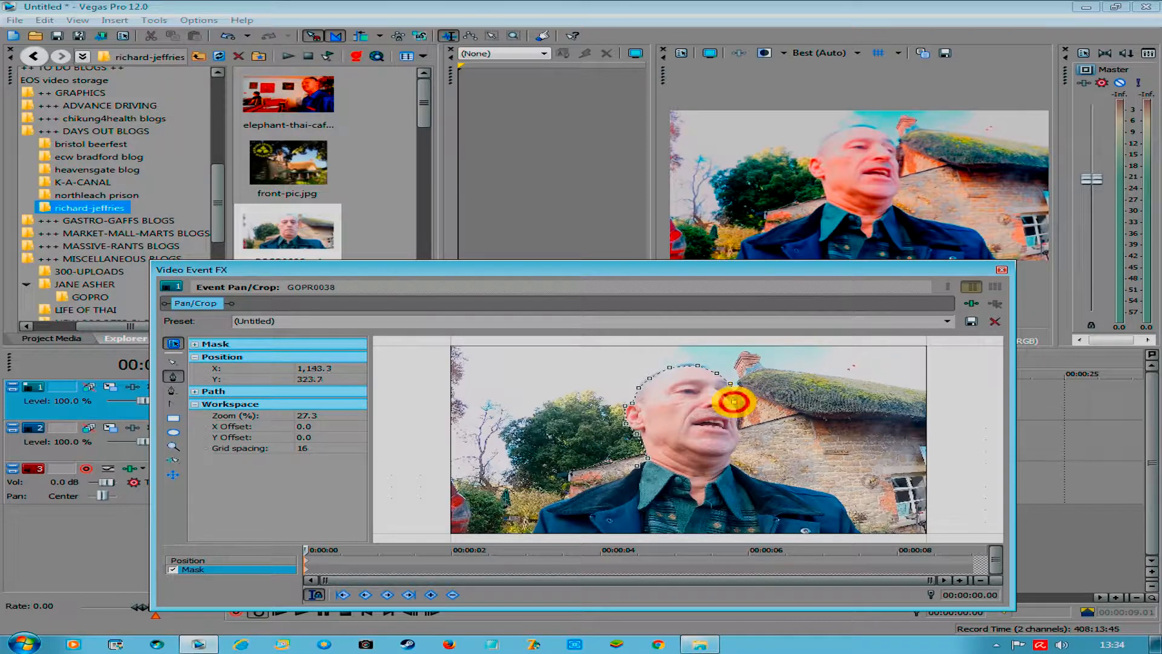
pyautogui.click(740, 417)
pyautogui.click(741, 432)
pyautogui.click(739, 446)
pyautogui.moveTo(739, 448)
pyautogui.mouseDown()
pyautogui.moveTo(727, 475)
pyautogui.moveTo(729, 446)
pyautogui.moveTo(735, 455)
pyautogui.mouseUp()
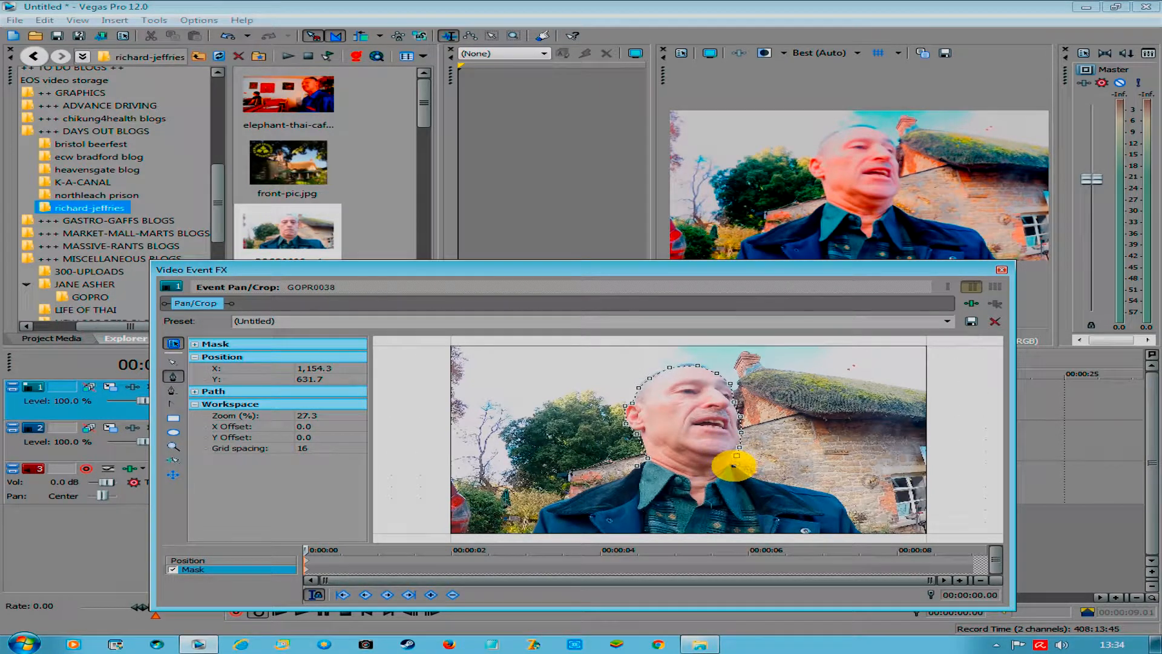
pyautogui.moveTo(735, 465); pyautogui.dragTo(662, 465)
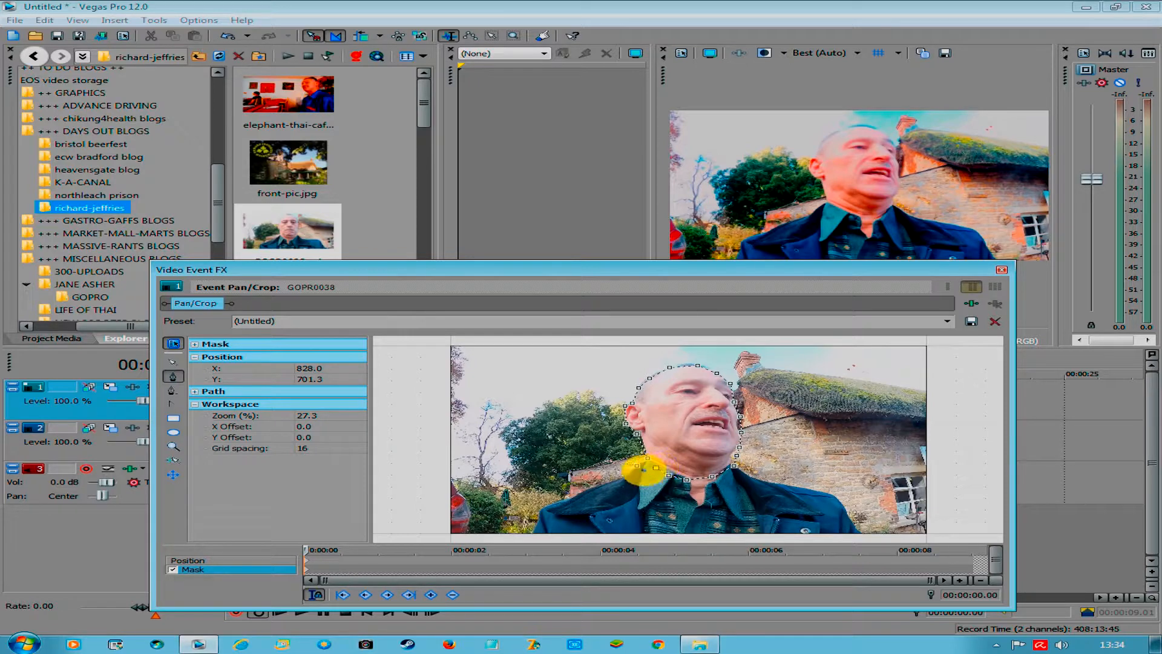
pyautogui.click(635, 466)
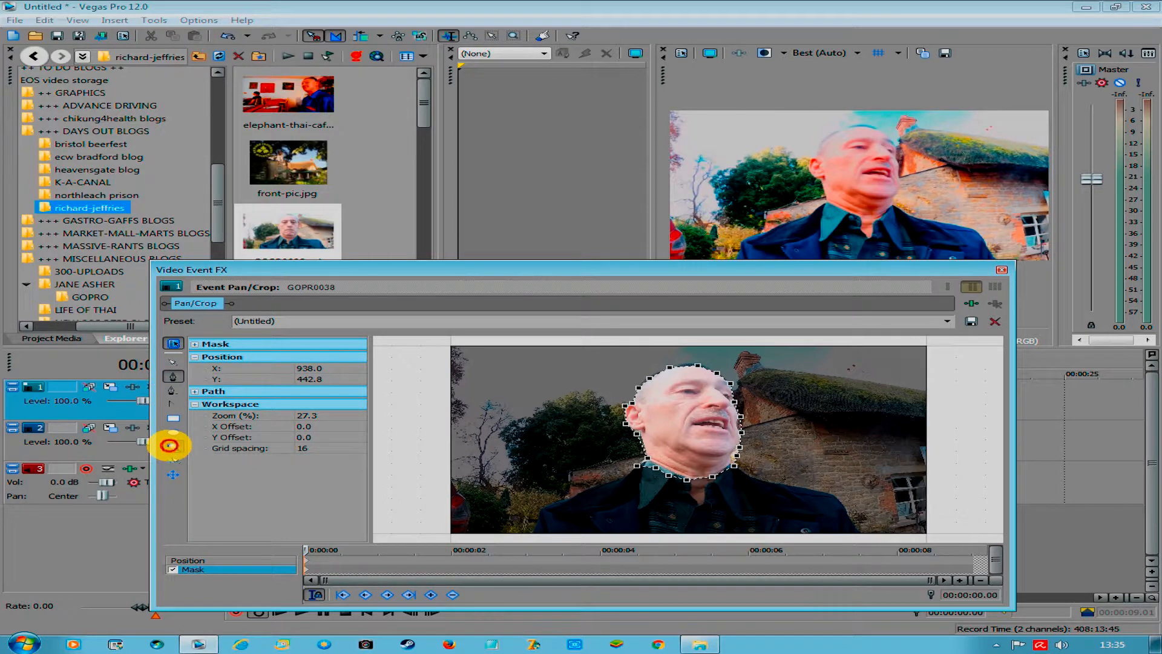
# - Zoom in on the masked head and back out to examine the mask outline
pyautogui.click(170, 446)
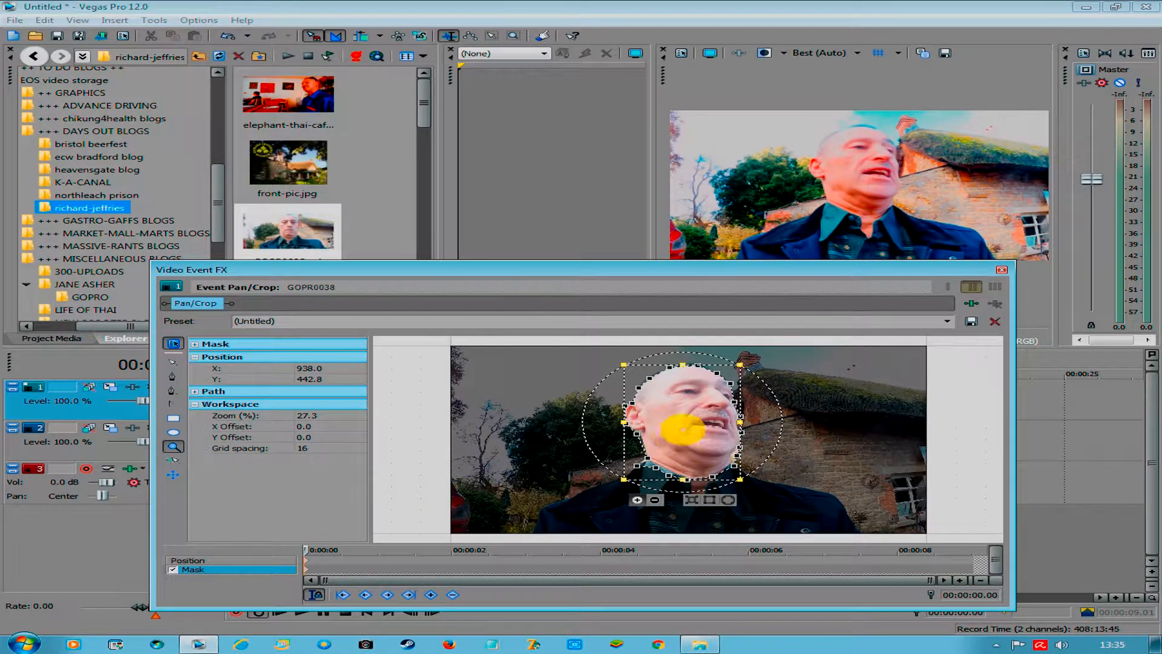
pyautogui.click(681, 429)
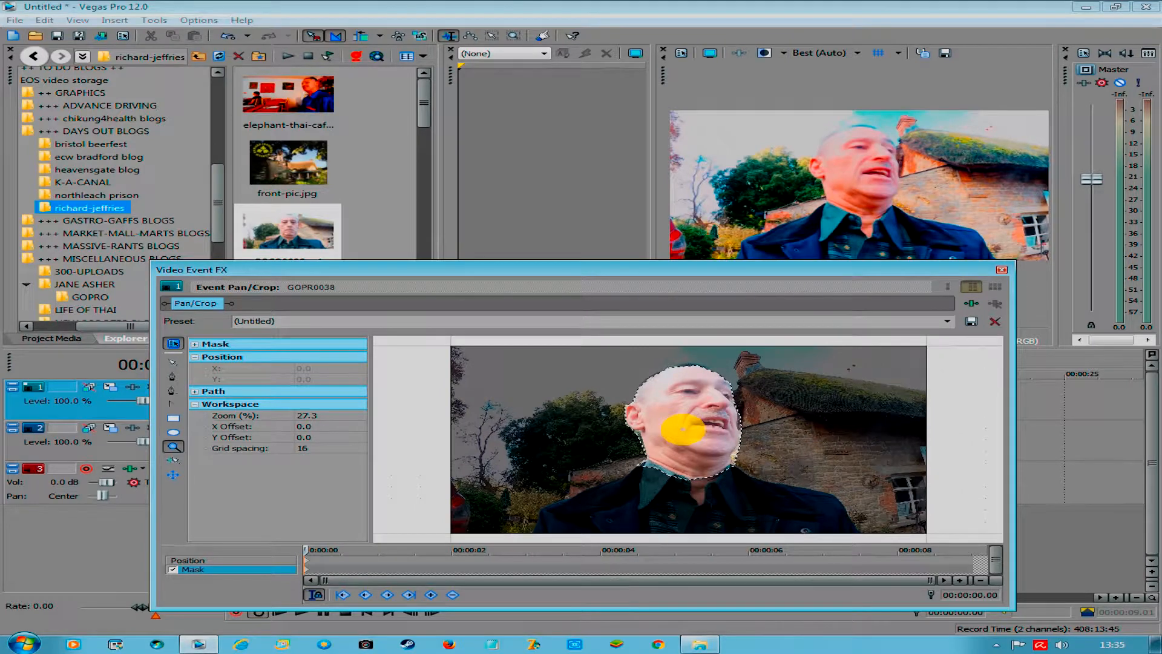
pyautogui.click(682, 429)
pyautogui.scroll(2, 683, 428)
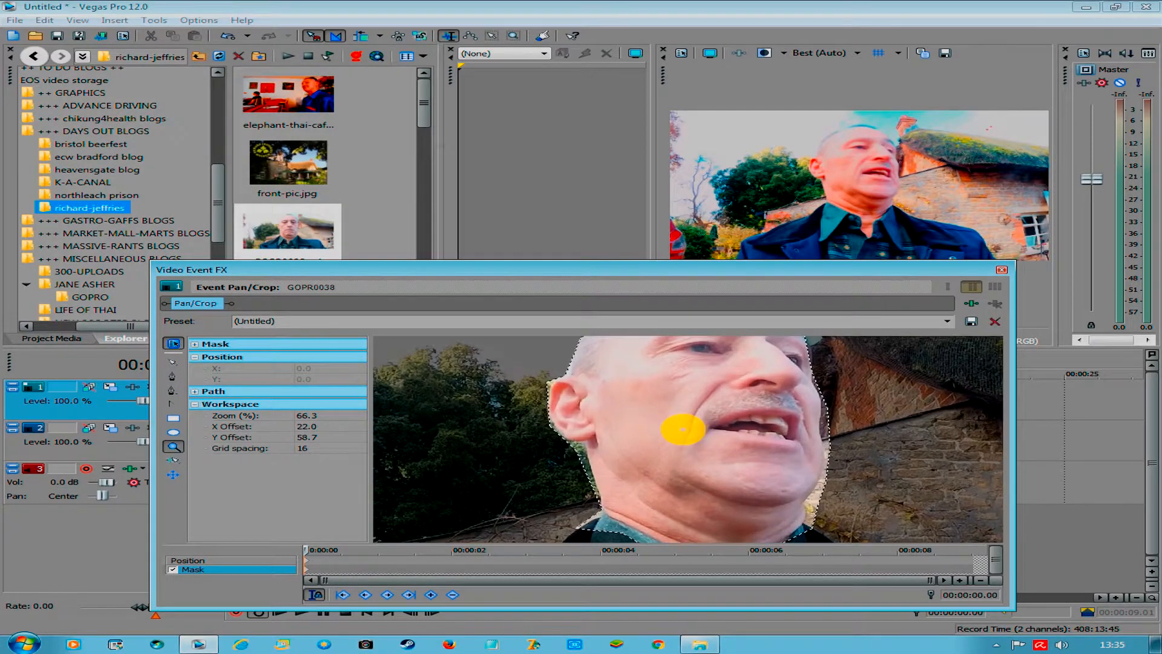
pyautogui.scroll(-5, 682, 429)
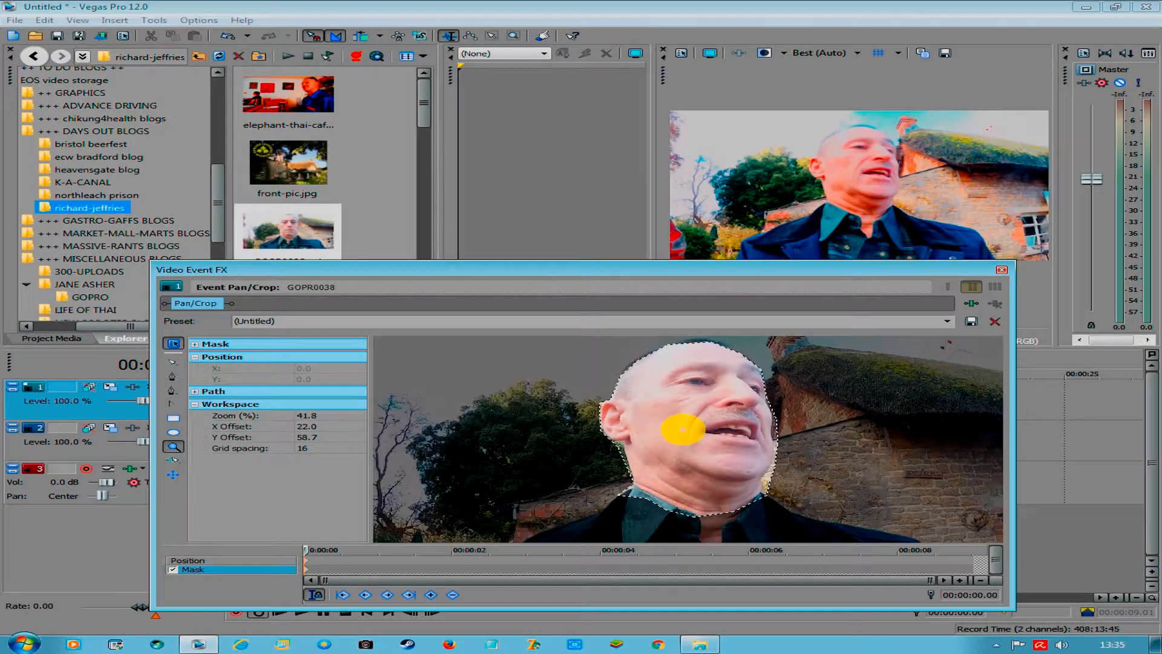
pyautogui.scroll(-3, 683, 428)
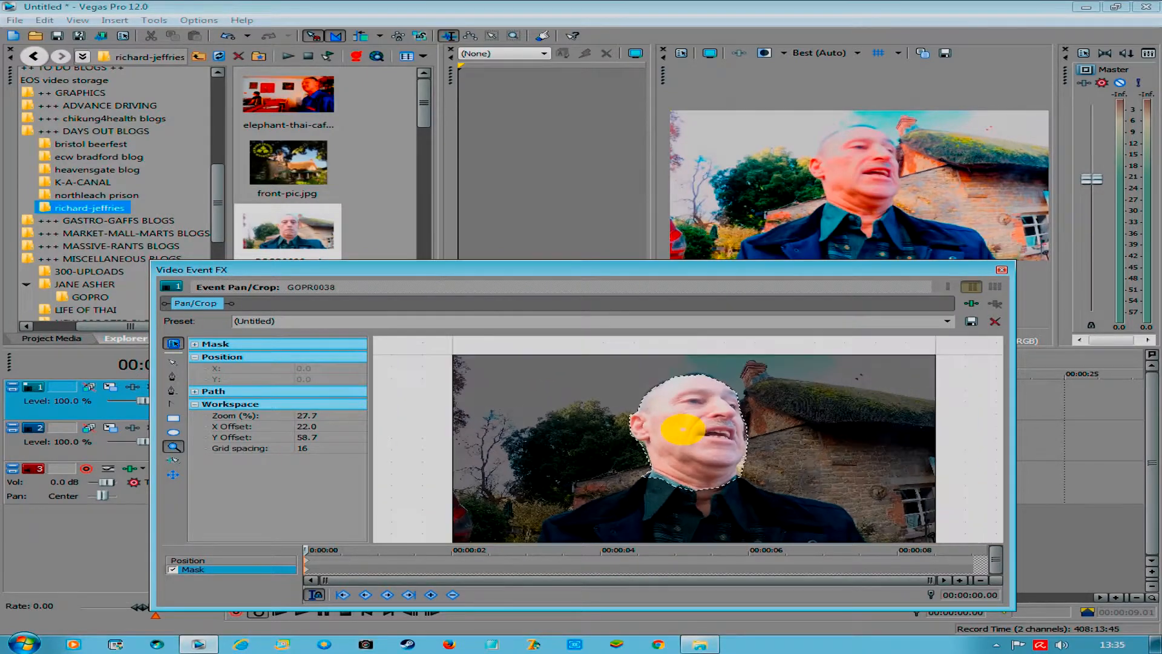
pyautogui.scroll(-1, 683, 428)
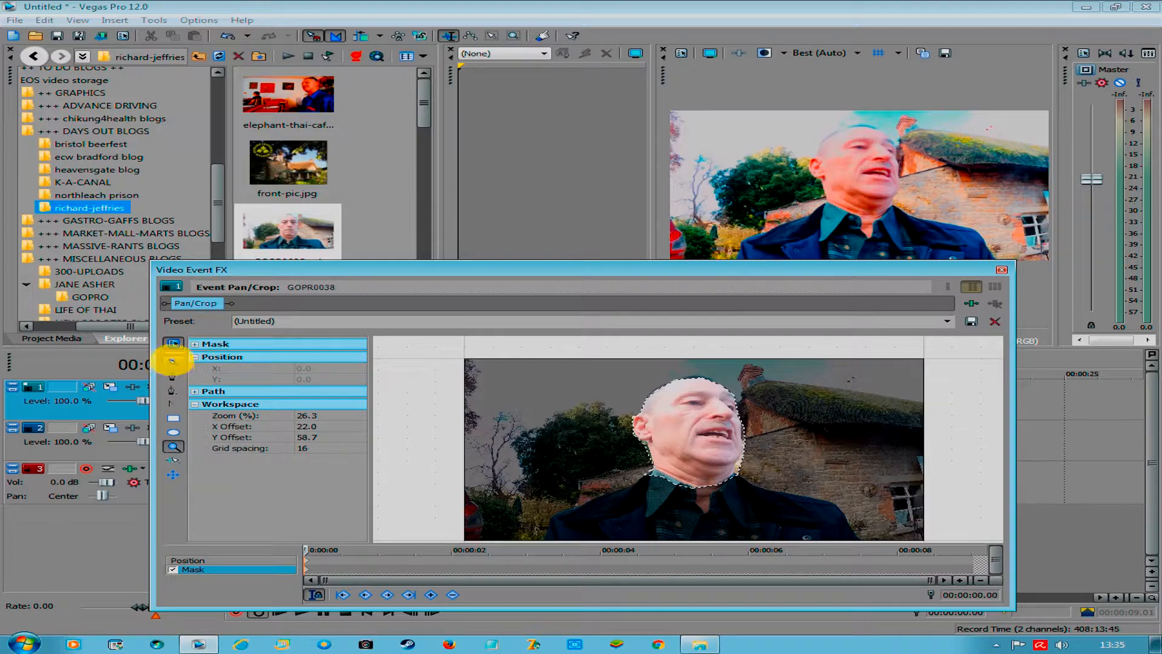
# - Return to the Normal Edit Tool and hide the mask property settings to enlarge the workspace
pyautogui.click(172, 358)
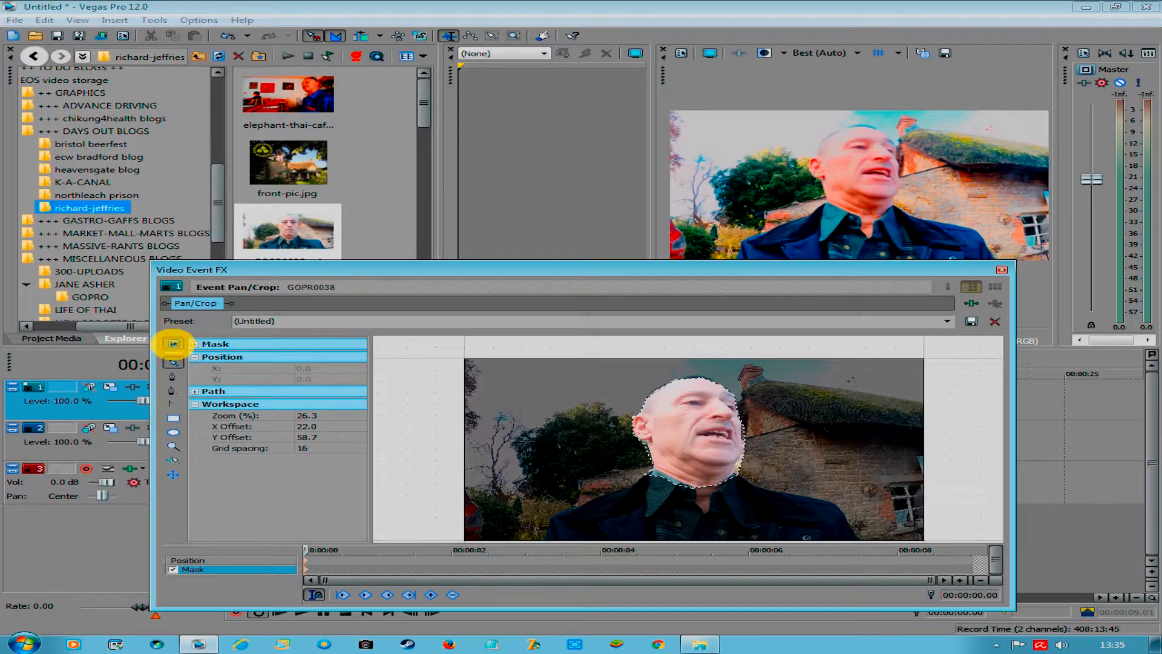
pyautogui.click(173, 344)
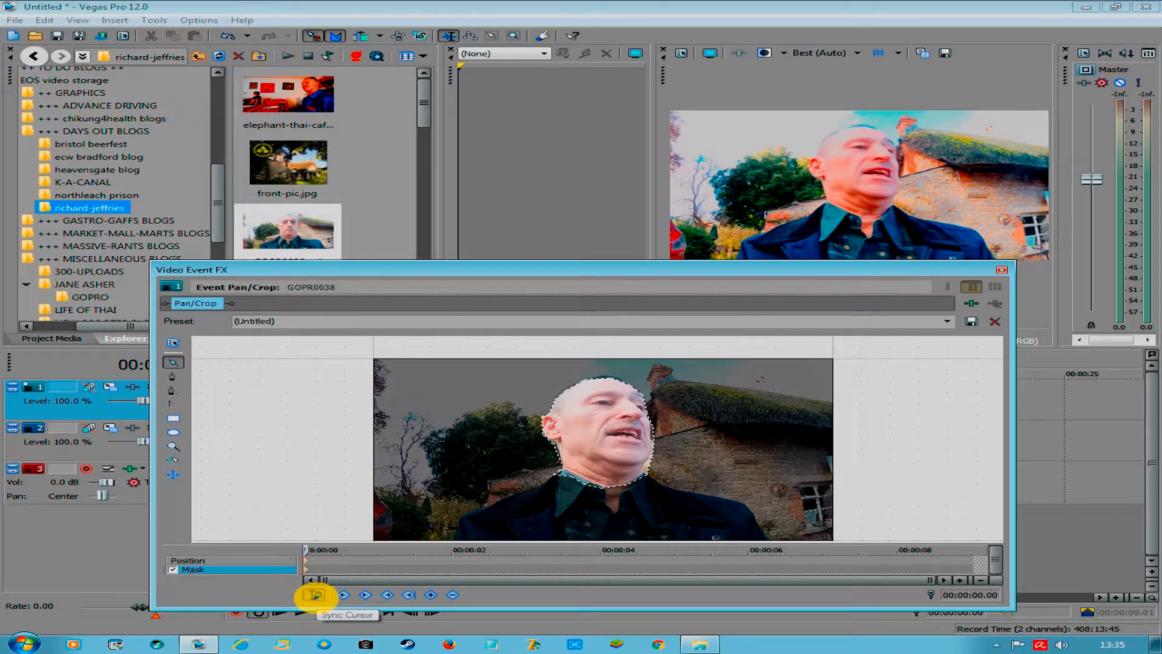
# - With Sync Cursor on, scrub the mask timeline to about 00:00:00.04 and enlarge its scale to show individual frames
pyautogui.click(315, 595)
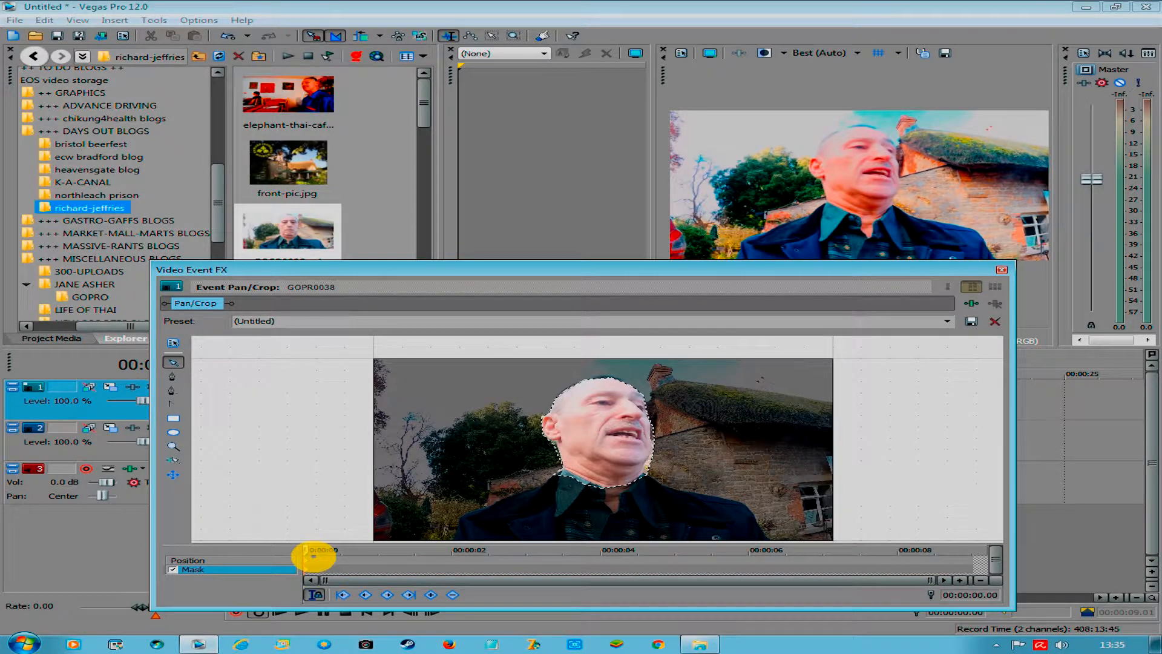
pyautogui.moveTo(310, 550)
pyautogui.mouseDown()
pyautogui.moveTo(555, 570)
pyautogui.moveTo(633, 563)
pyautogui.moveTo(313, 557)
pyautogui.mouseUp()
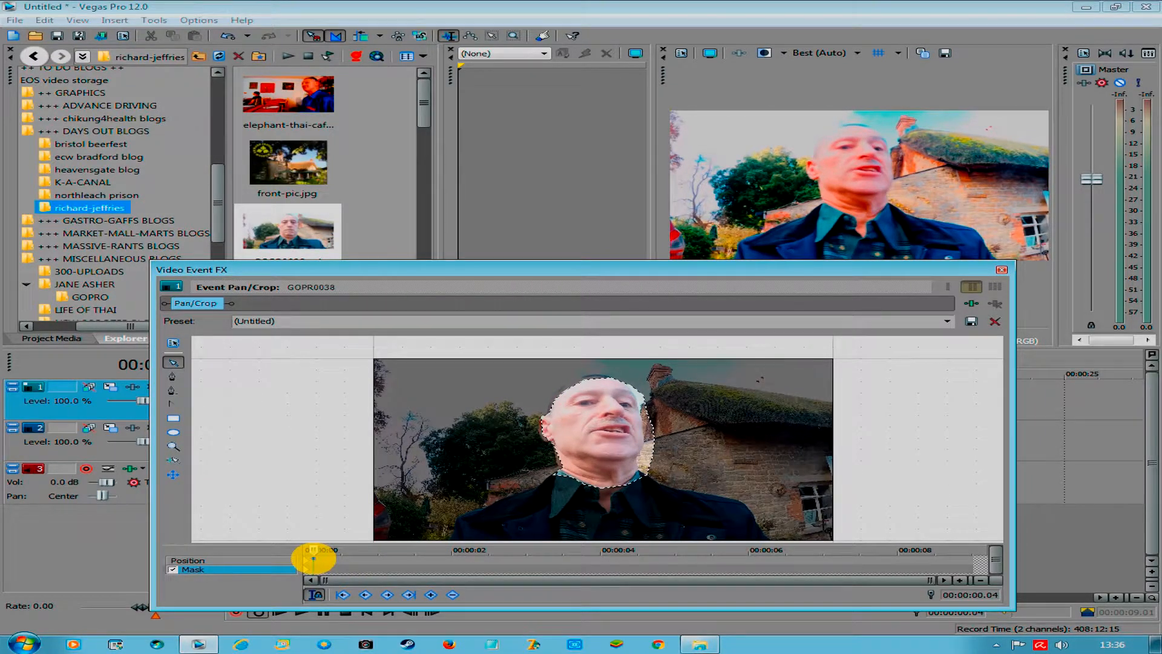
pyautogui.scroll(3, 314, 558)
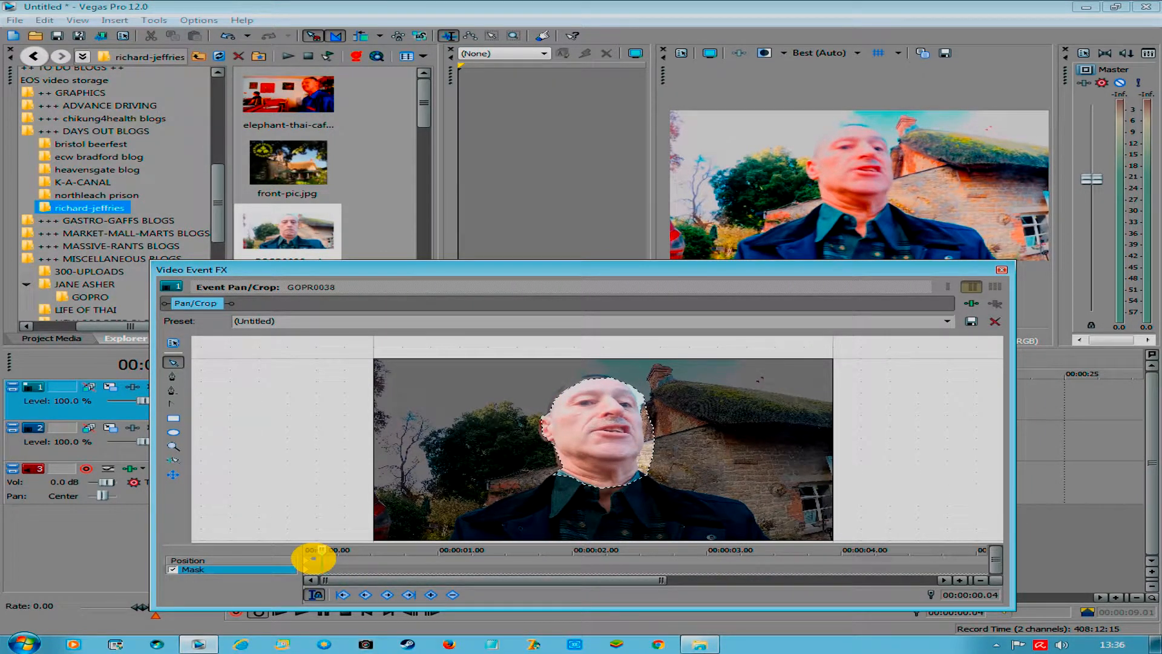
pyautogui.scroll(4, 314, 557)
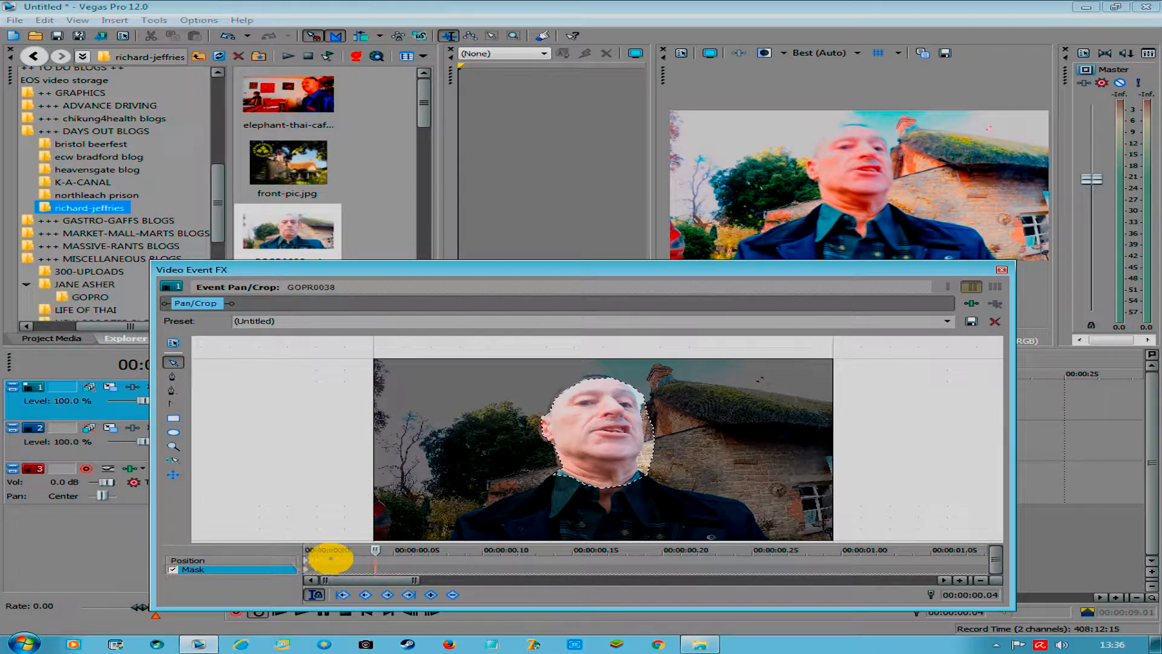
pyautogui.moveTo(375, 548)
pyautogui.mouseDown()
pyautogui.moveTo(322, 550)
pyautogui.moveTo(366, 550)
pyautogui.mouseUp()
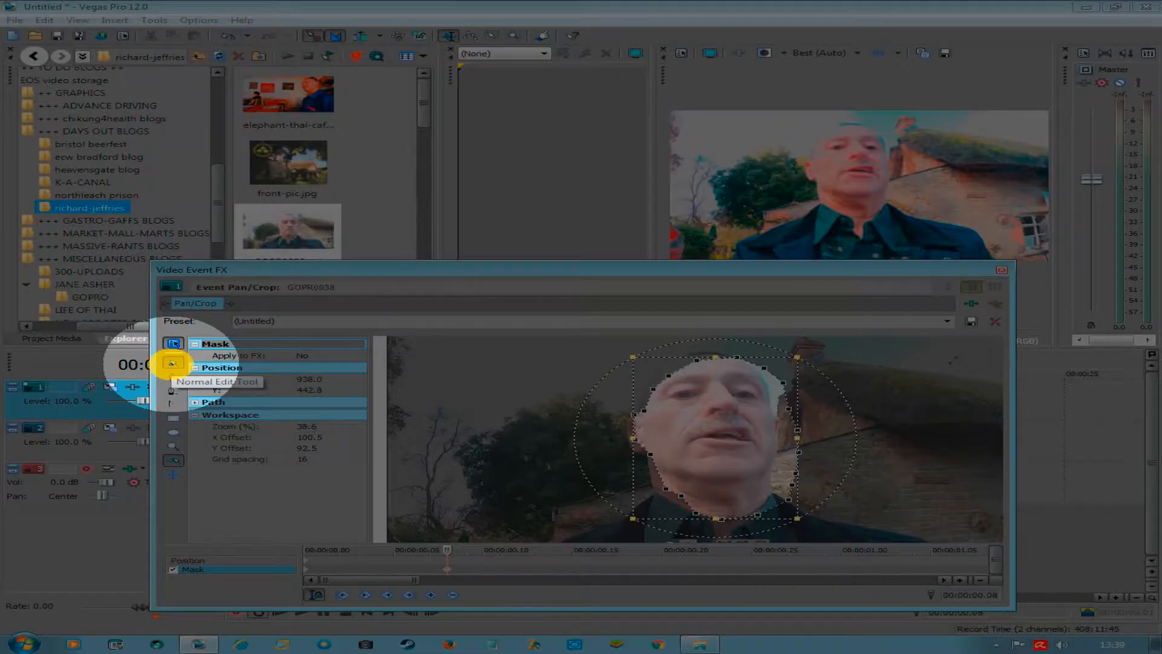
# - Fit the mask over the head at 00:00:00.08 (X 896.6, Y 437.7) and at 00:00:03.01 (X 805.9, Y 411.8)
pyautogui.click(172, 362)
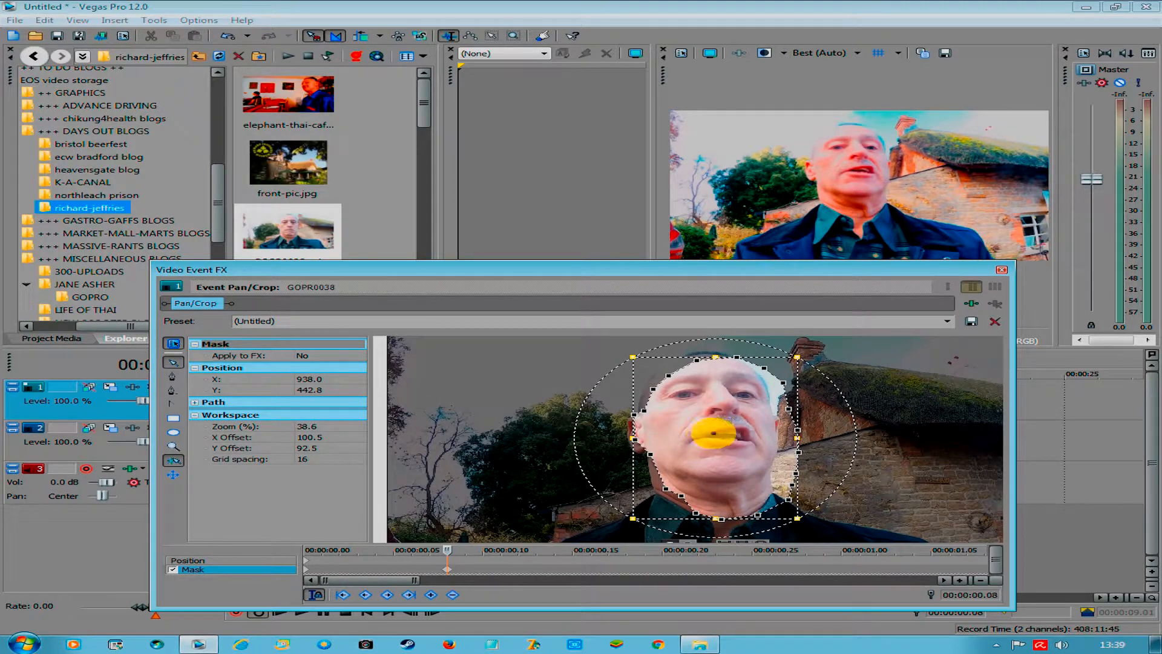
pyautogui.moveTo(714, 433); pyautogui.dragTo(700, 433)
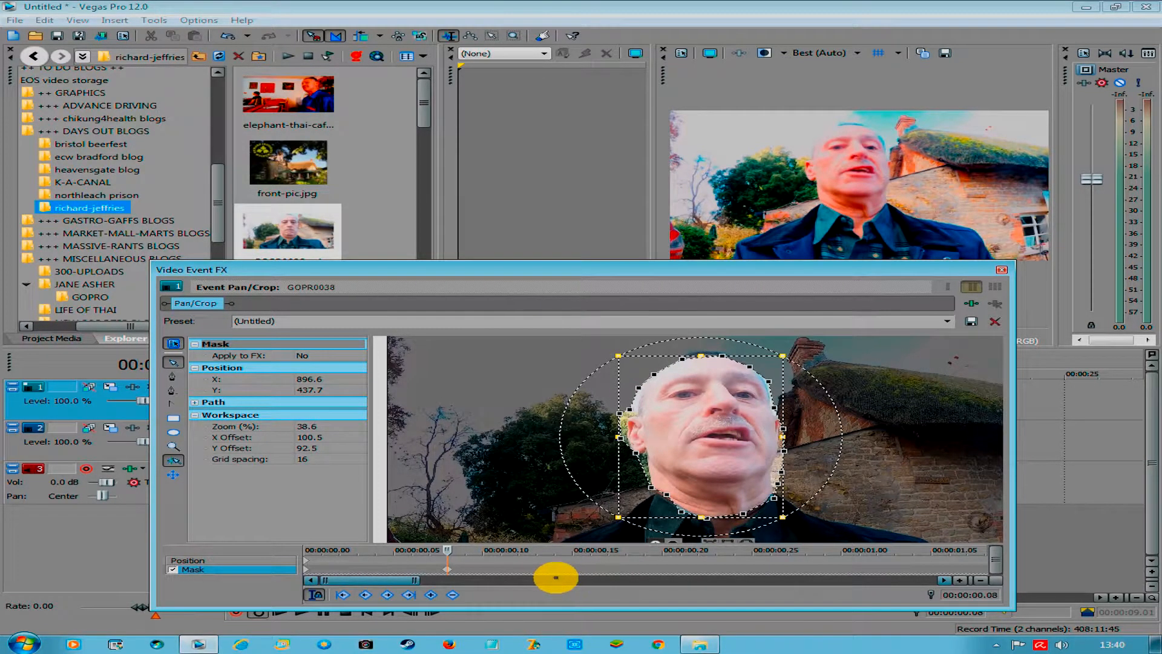
pyautogui.moveTo(448, 551); pyautogui.dragTo(924, 569)
pyautogui.scroll(-3, 918, 570)
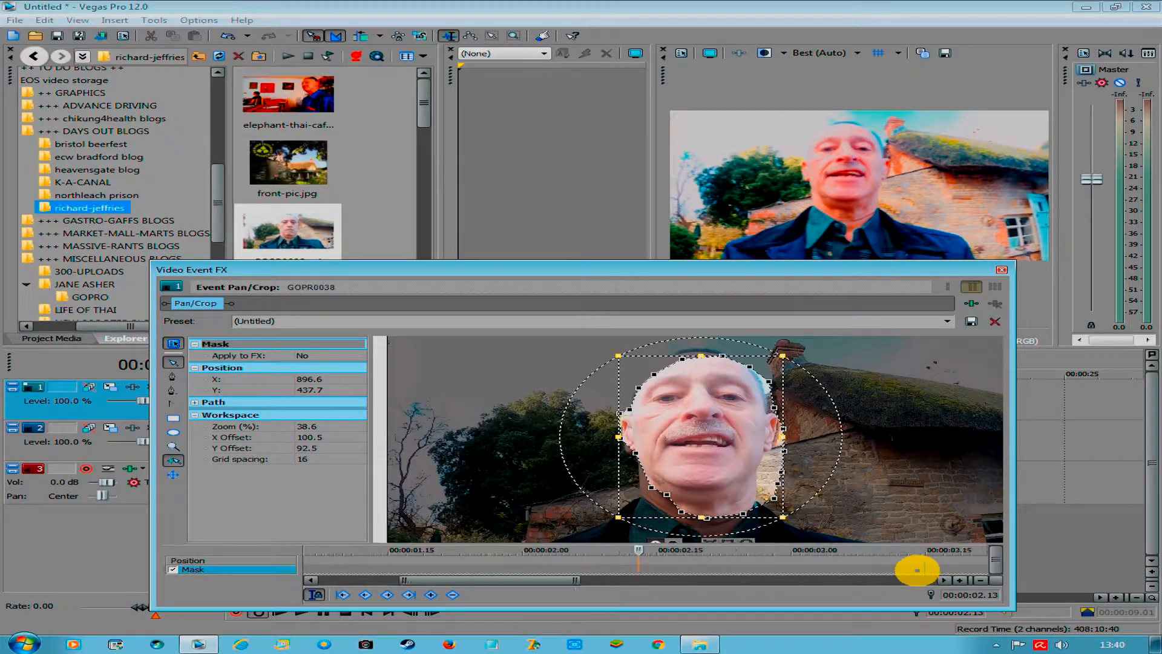
pyautogui.scroll(-4, 667, 557)
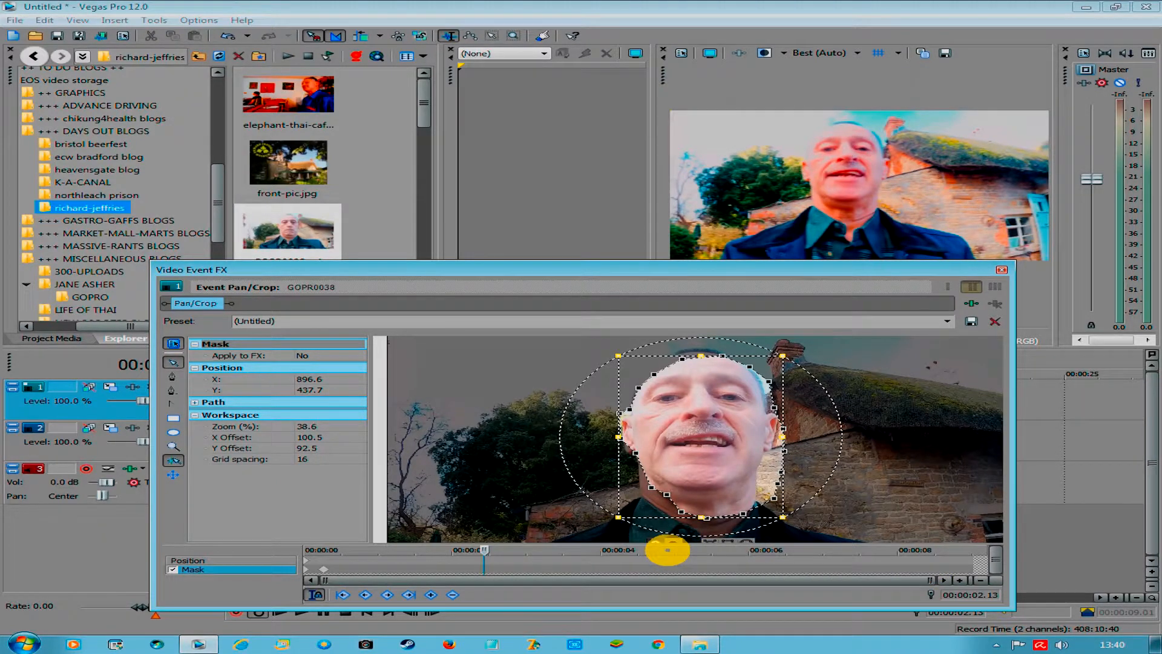
pyautogui.moveTo(486, 549); pyautogui.dragTo(529, 549)
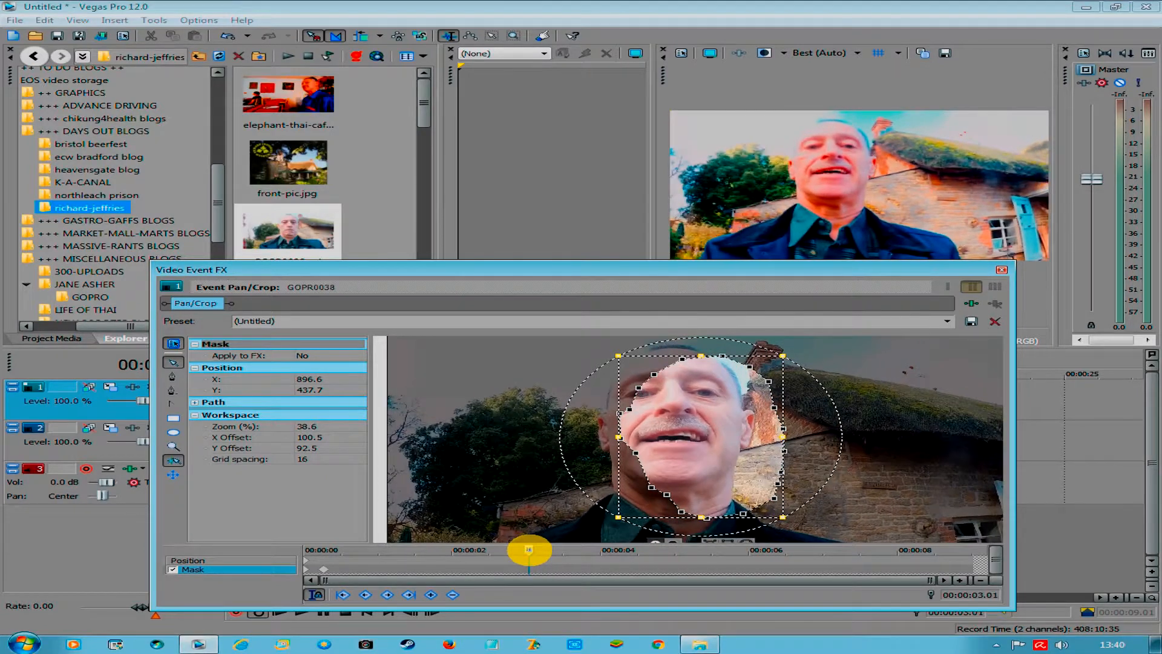
pyautogui.scroll(1, 529, 550)
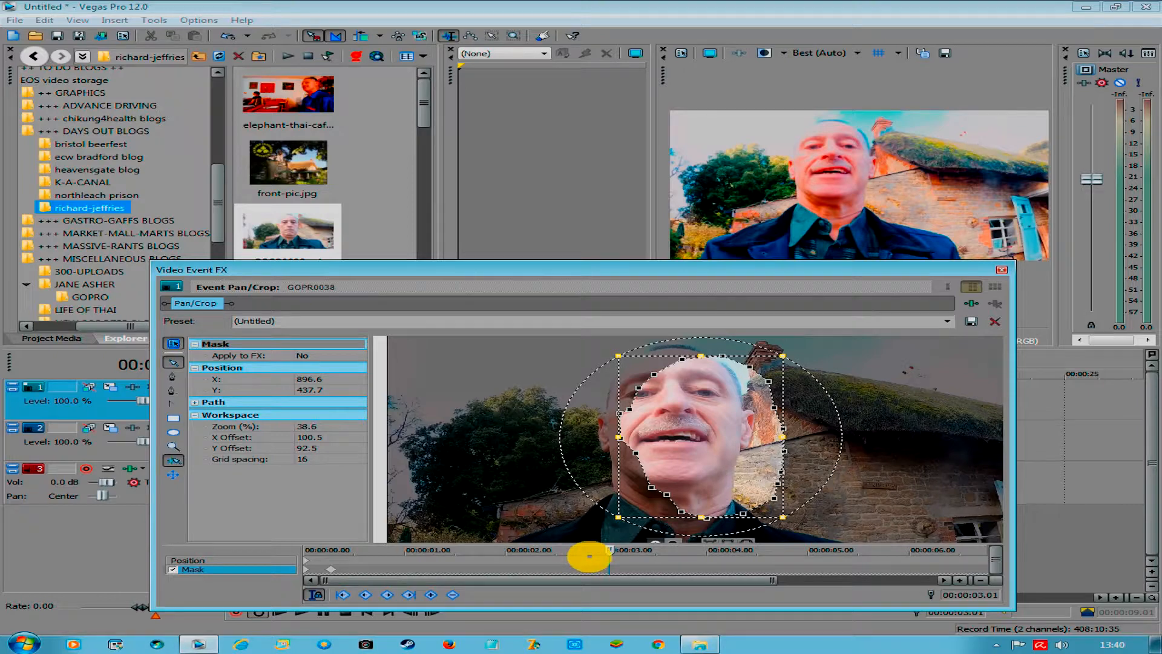
pyautogui.moveTo(717, 447); pyautogui.dragTo(686, 441)
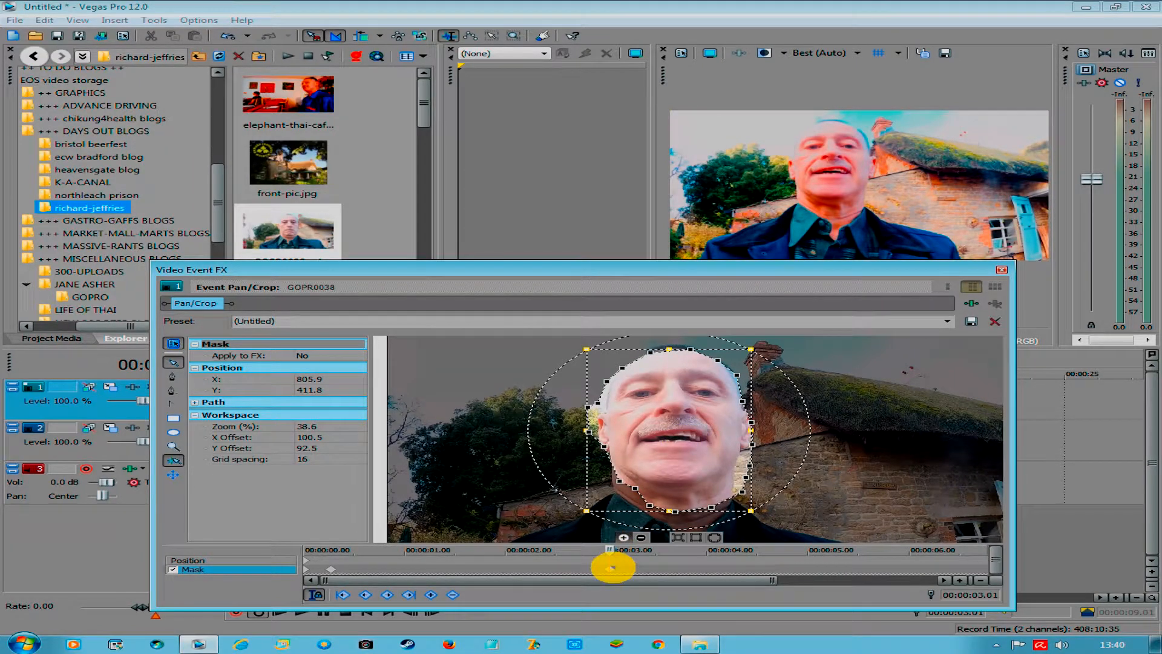
# - Reposition the mask over the head at 00:00:03.20 (X 969.1, Y 414.4) and shortly after 00:00:04.00 (X 1,051.9, Y 409.2)
pyautogui.moveTo(608, 552); pyautogui.dragTo(714, 563)
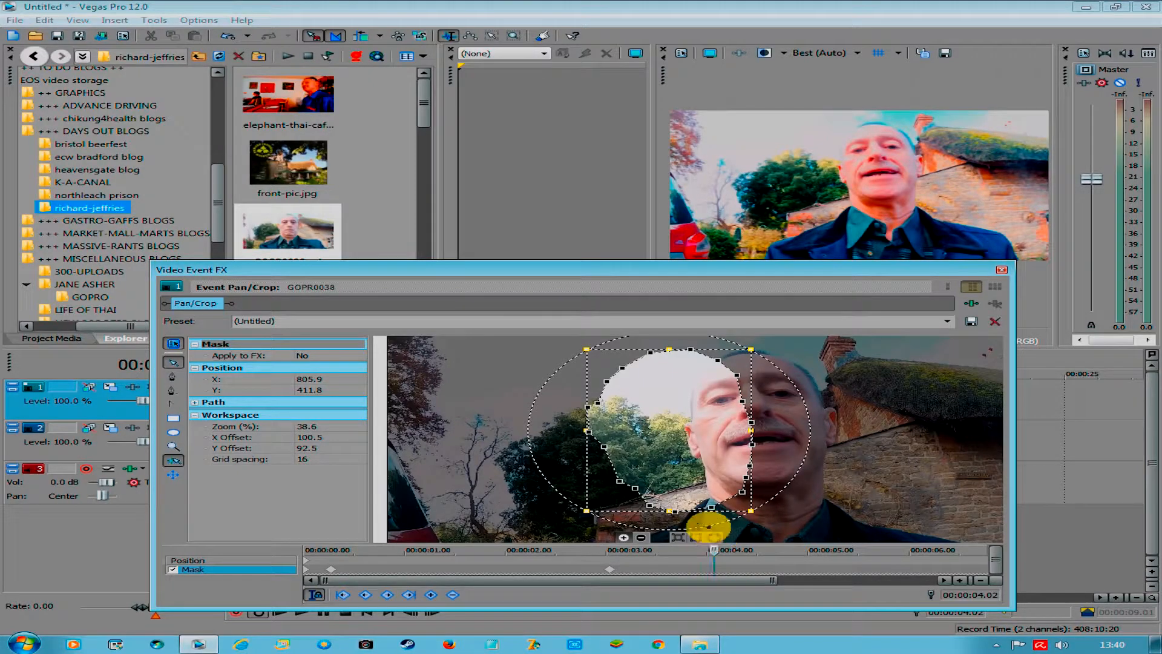
pyautogui.moveTo(714, 551); pyautogui.dragTo(672, 549)
pyautogui.moveTo(680, 449); pyautogui.dragTo(737, 462)
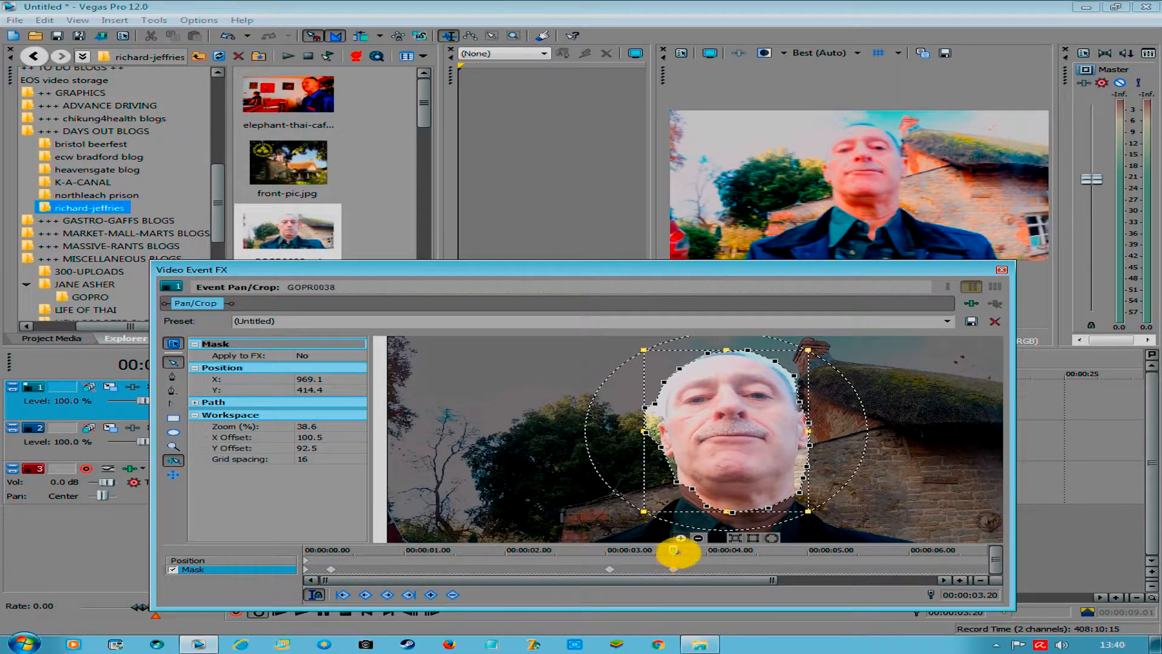
pyautogui.moveTo(674, 550); pyautogui.dragTo(744, 550)
pyautogui.moveTo(744, 457); pyautogui.dragTo(773, 459)
# - Reposition the mask at 00:00:05.09 (X 1,023.4, Y 409.2) and 00:00:06.04 (X 1,054.5, Y 422.1), and close the event's effect window
pyautogui.moveTo(749, 549); pyautogui.dragTo(839, 549)
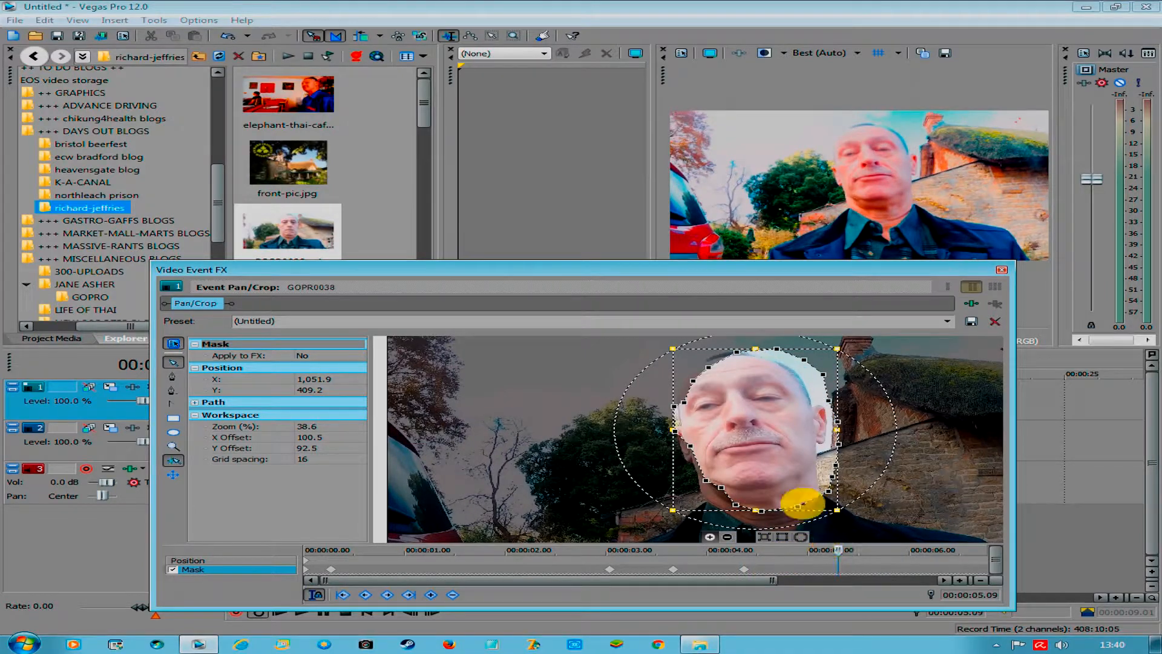
pyautogui.moveTo(779, 454); pyautogui.dragTo(772, 456)
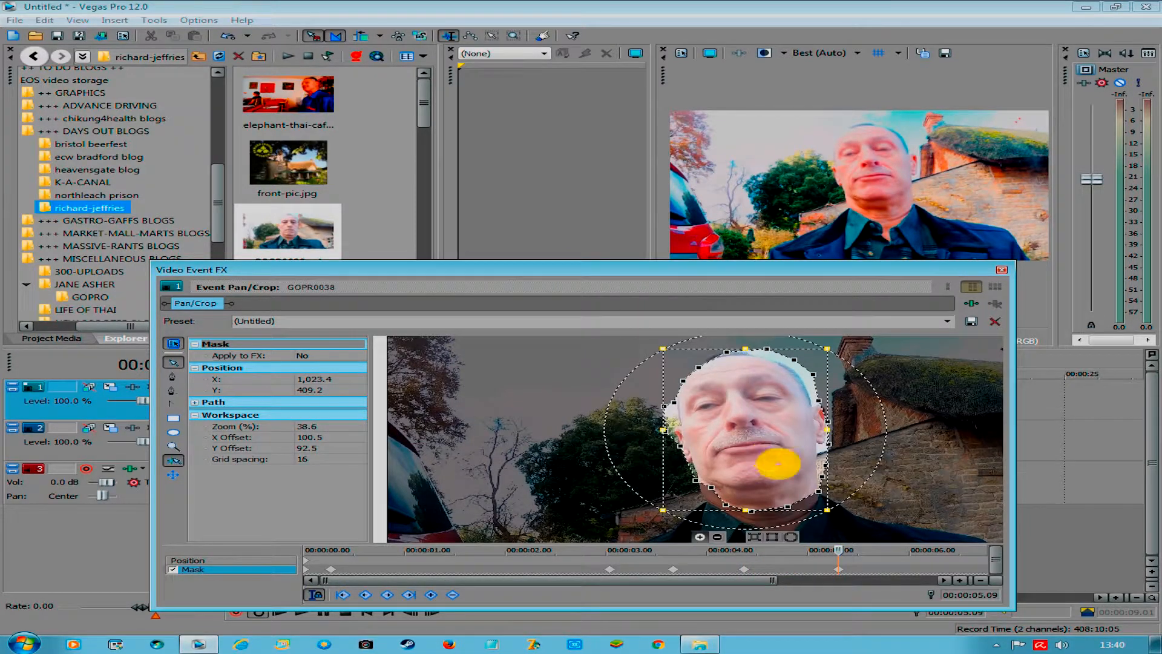
pyautogui.moveTo(838, 549); pyautogui.dragTo(920, 560)
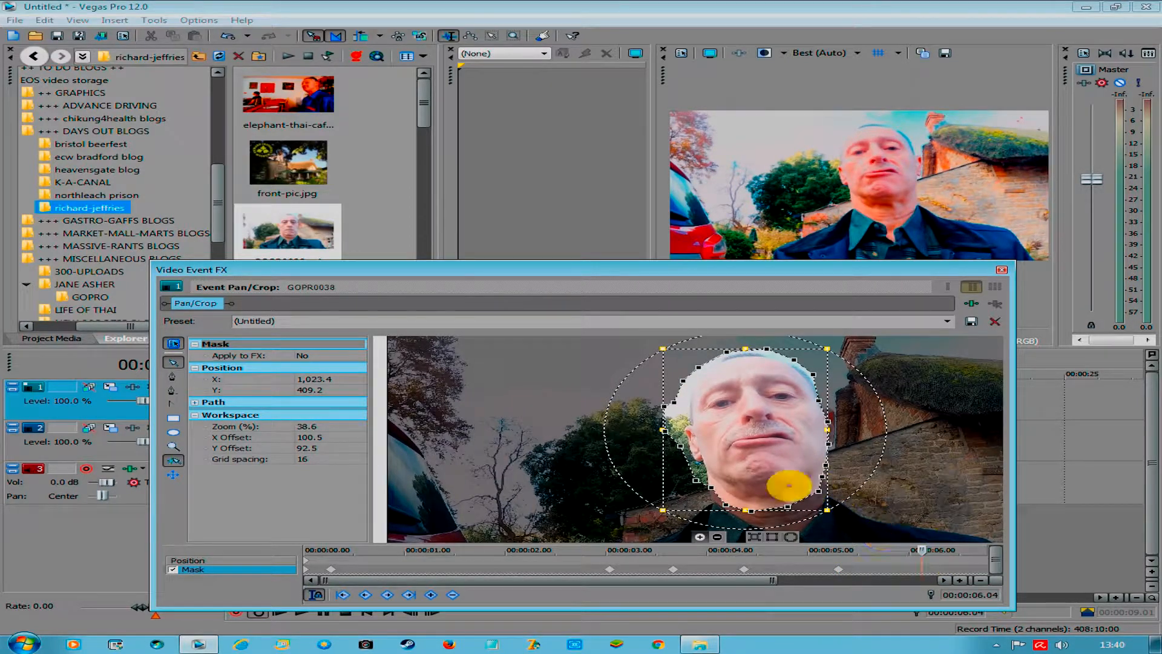
pyautogui.moveTo(765, 467); pyautogui.dragTo(775, 473)
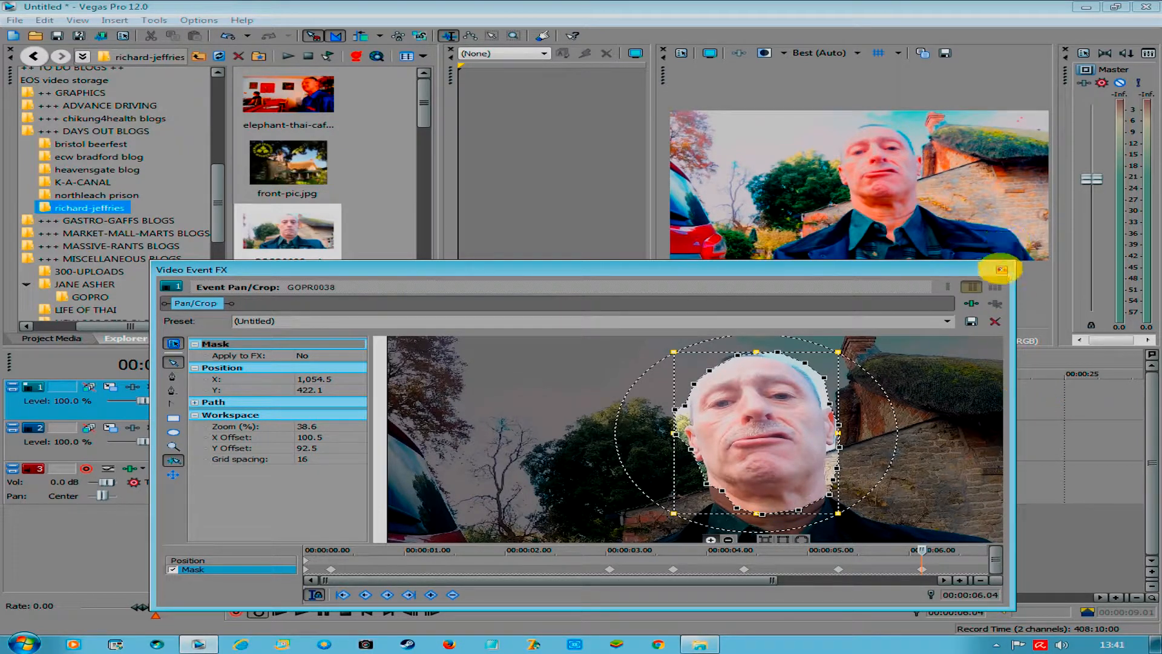
pyautogui.click(1001, 270)
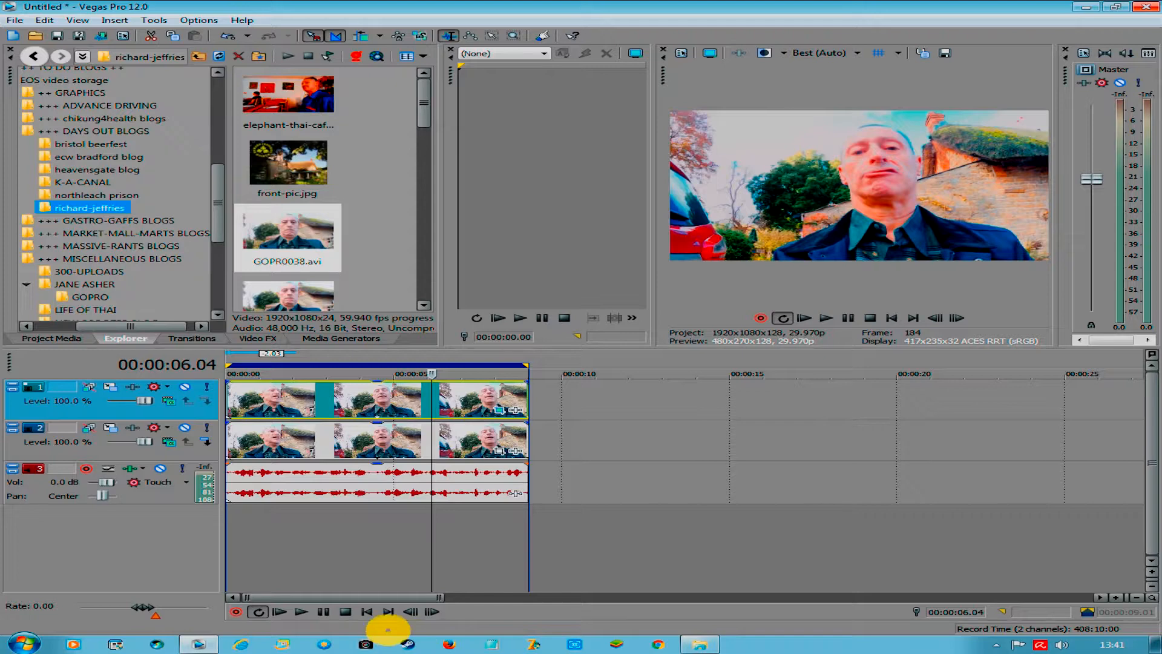
# - Play the project from the beginning to check the clip and pause shortly before the four-second mark
pyautogui.click(366, 611)
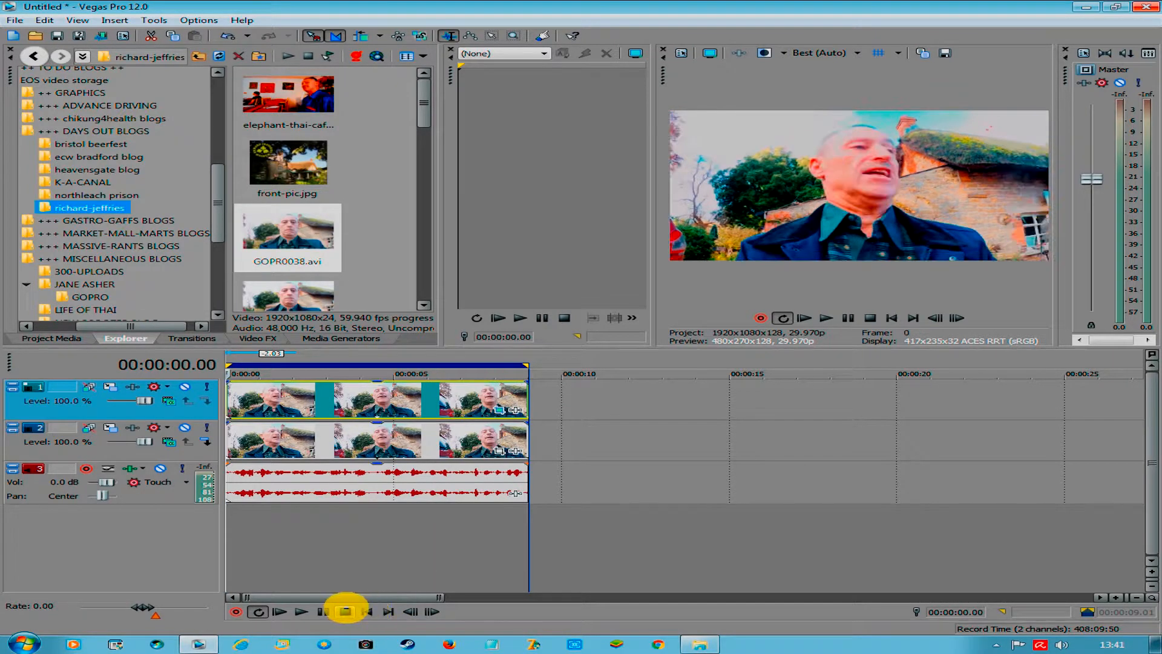
pyautogui.click(303, 612)
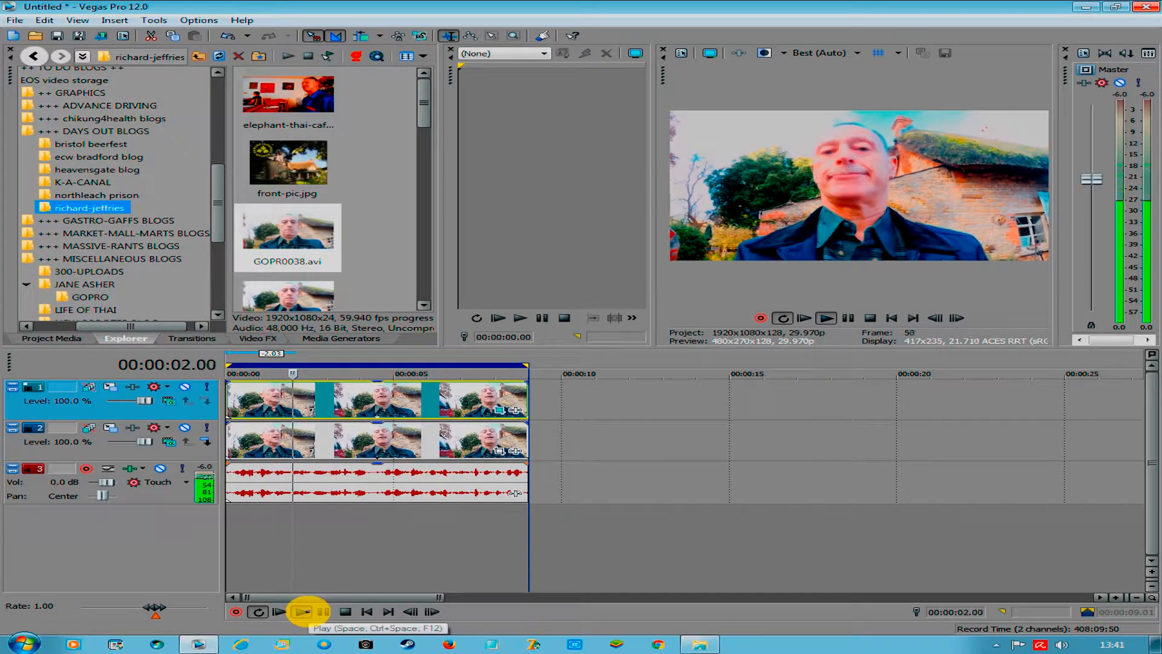
pyautogui.click(319, 612)
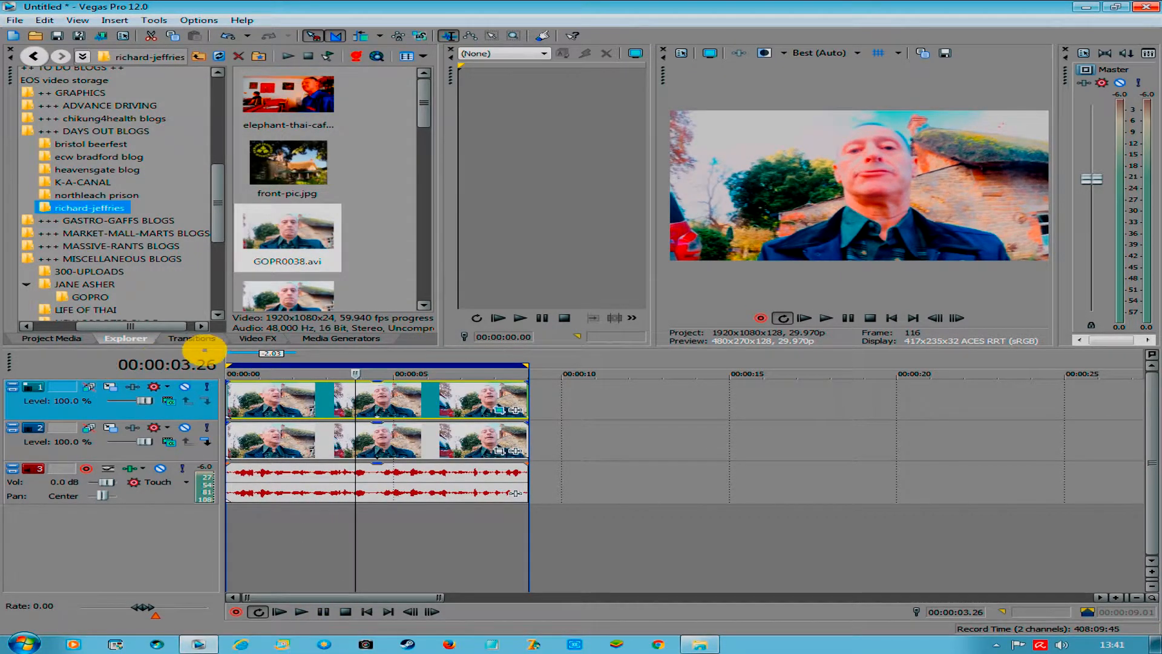
# - Apply the Large preset of the Pixelate video effect to the masked event on the upper track
pyautogui.click(249, 339)
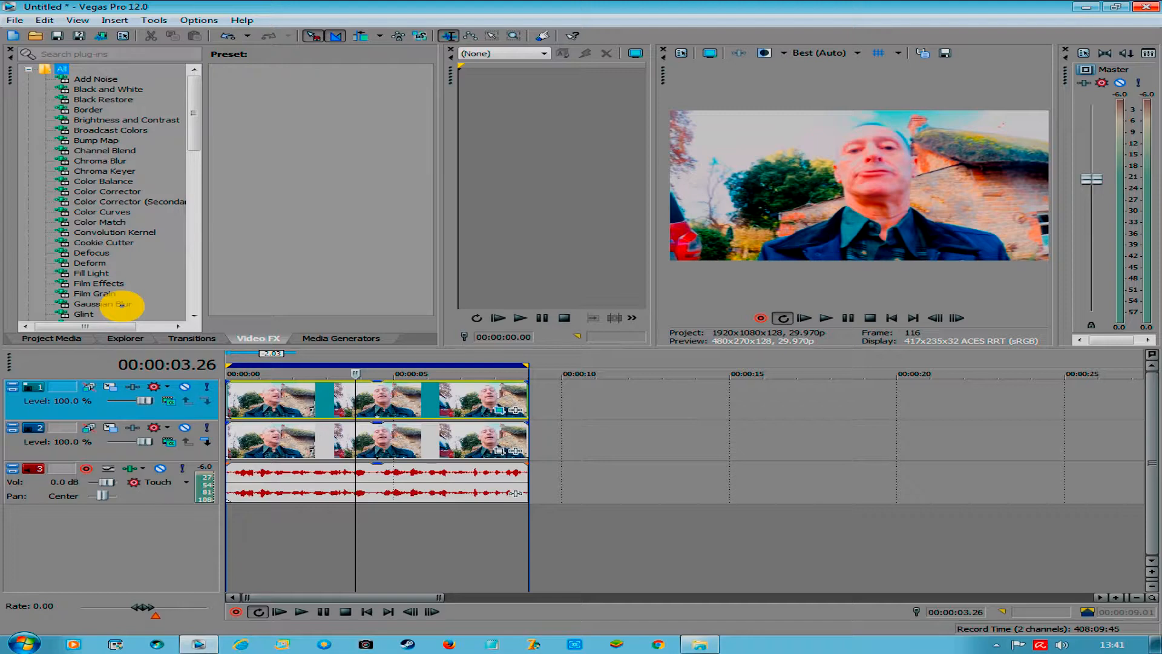
pyautogui.click(122, 305)
pyautogui.scroll(-7, 122, 304)
pyautogui.scroll(3, 122, 305)
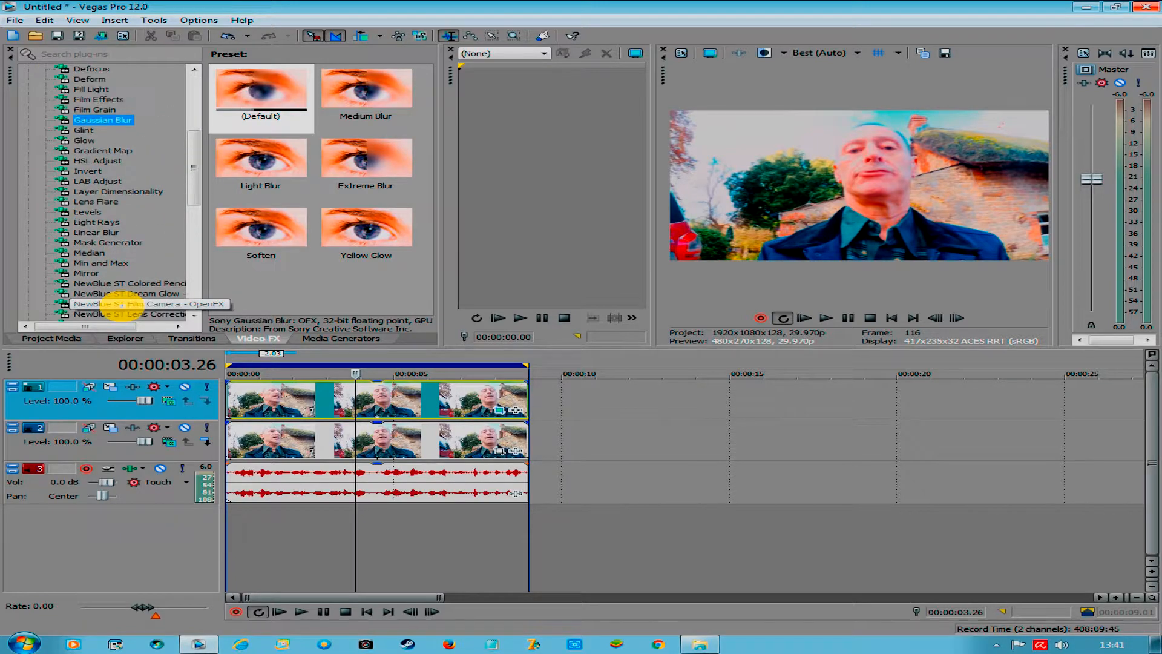
pyautogui.scroll(-3, 121, 305)
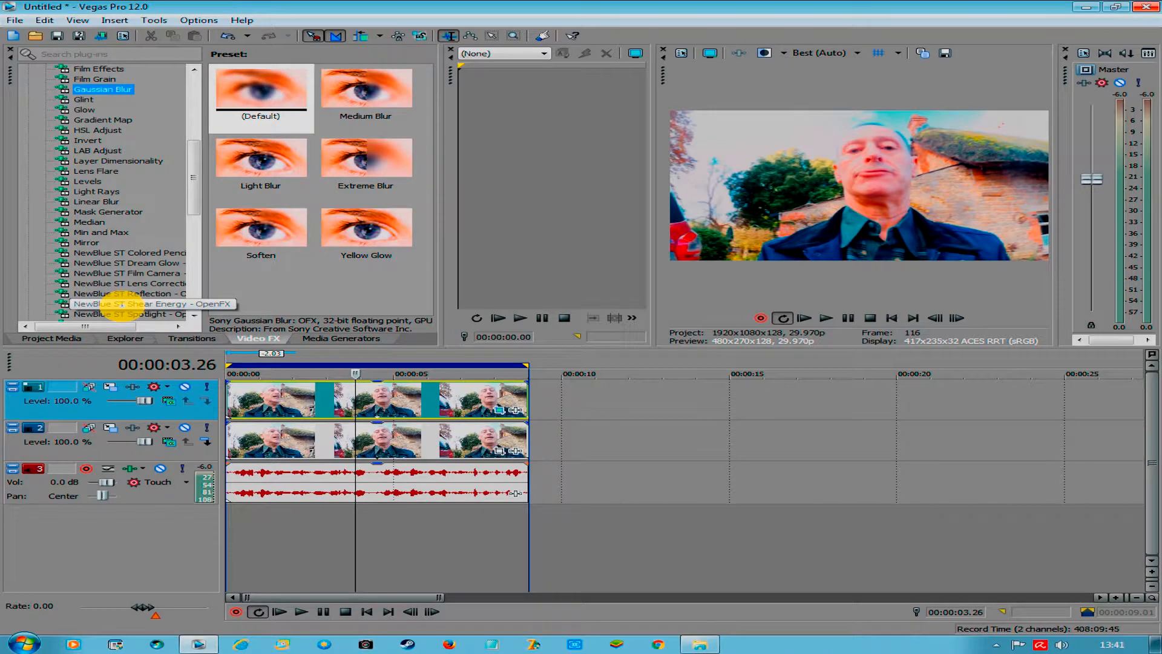
pyautogui.scroll(-6, 122, 305)
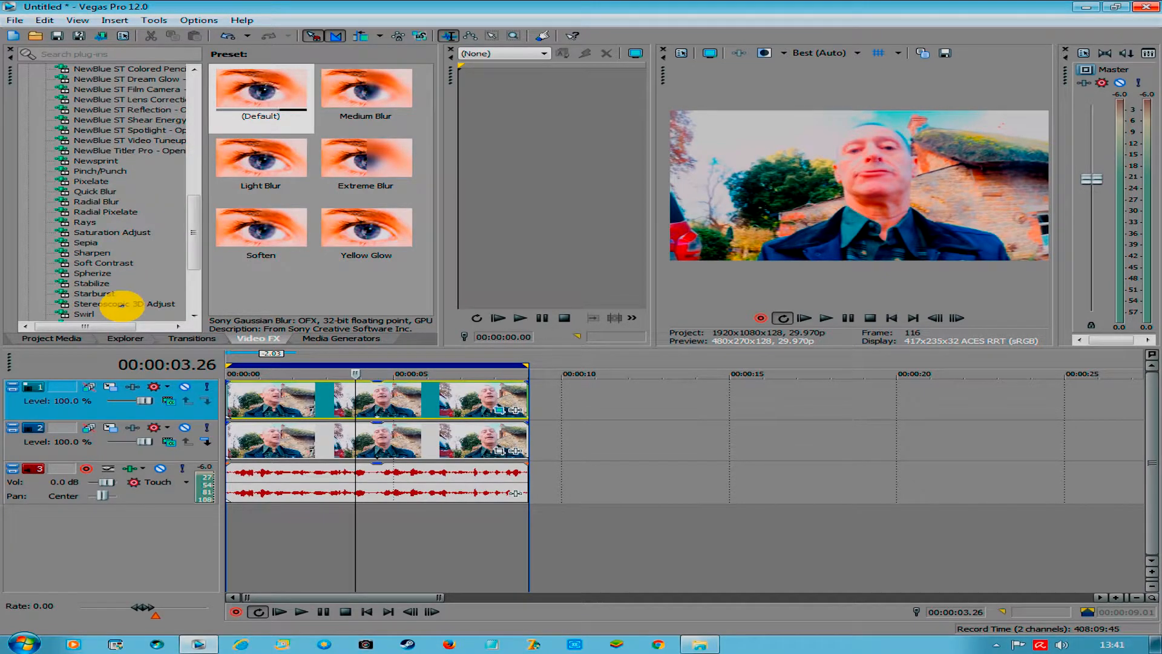
pyautogui.scroll(1, 110, 280)
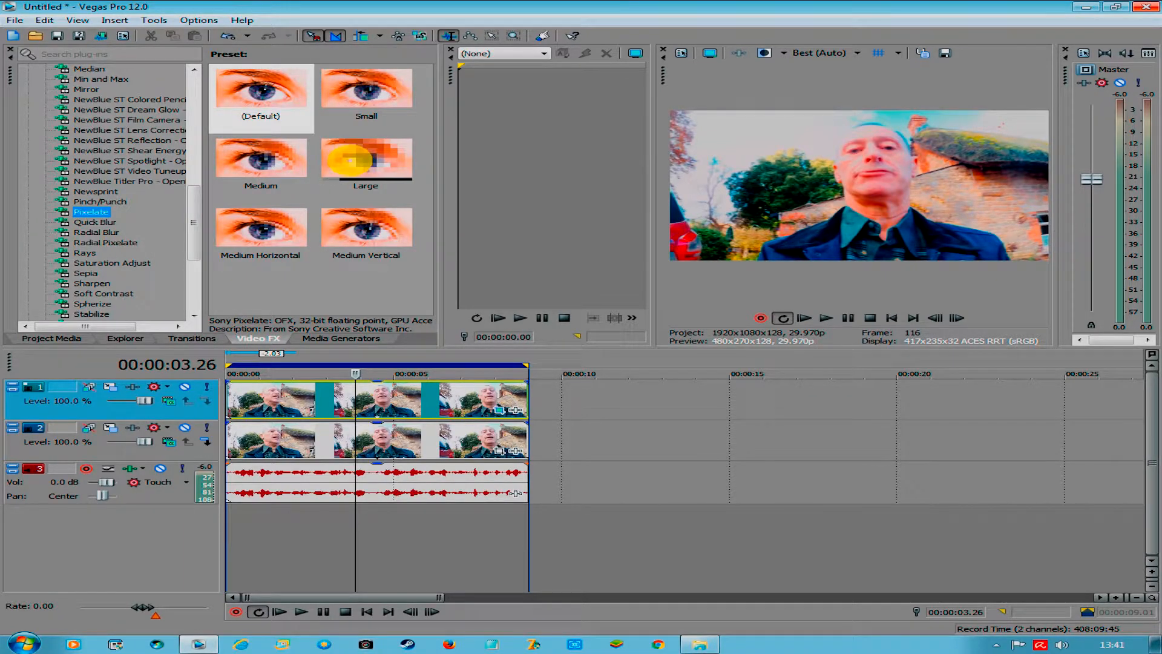
pyautogui.click(348, 160)
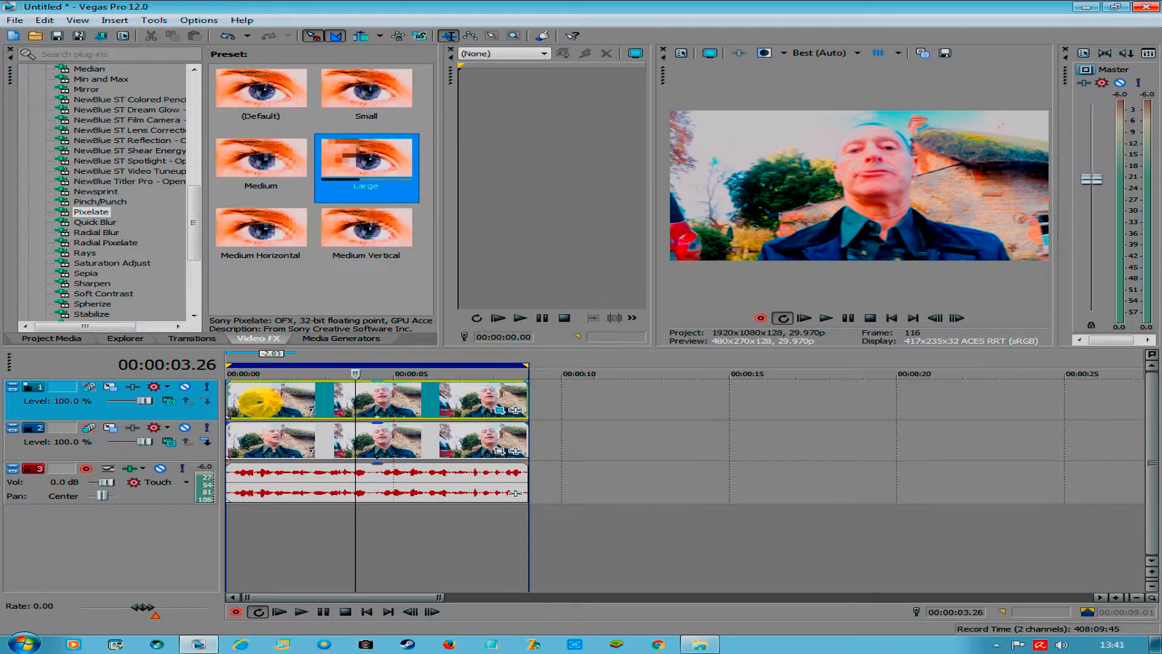
pyautogui.moveTo(260, 401); pyautogui.dragTo(259, 397)
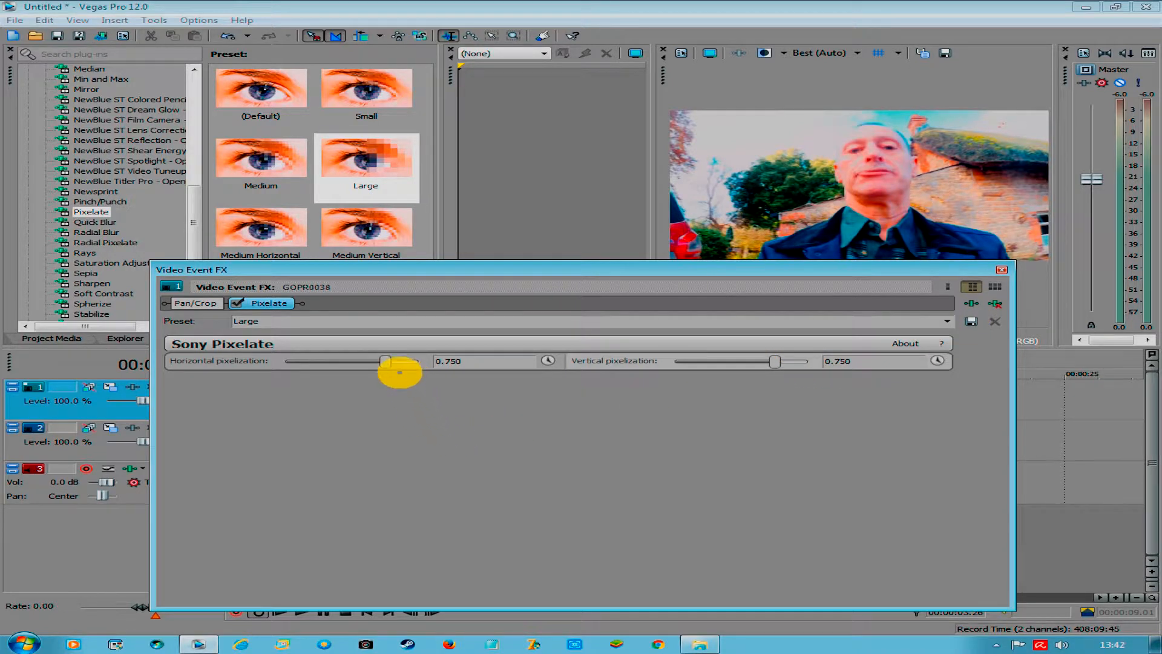
# - Set Pixelate's horizontal pixelization to 0.905 and vertical pixelization to 0.959, and close the effect window
pyautogui.moveTo(390, 360); pyautogui.dragTo(407, 360)
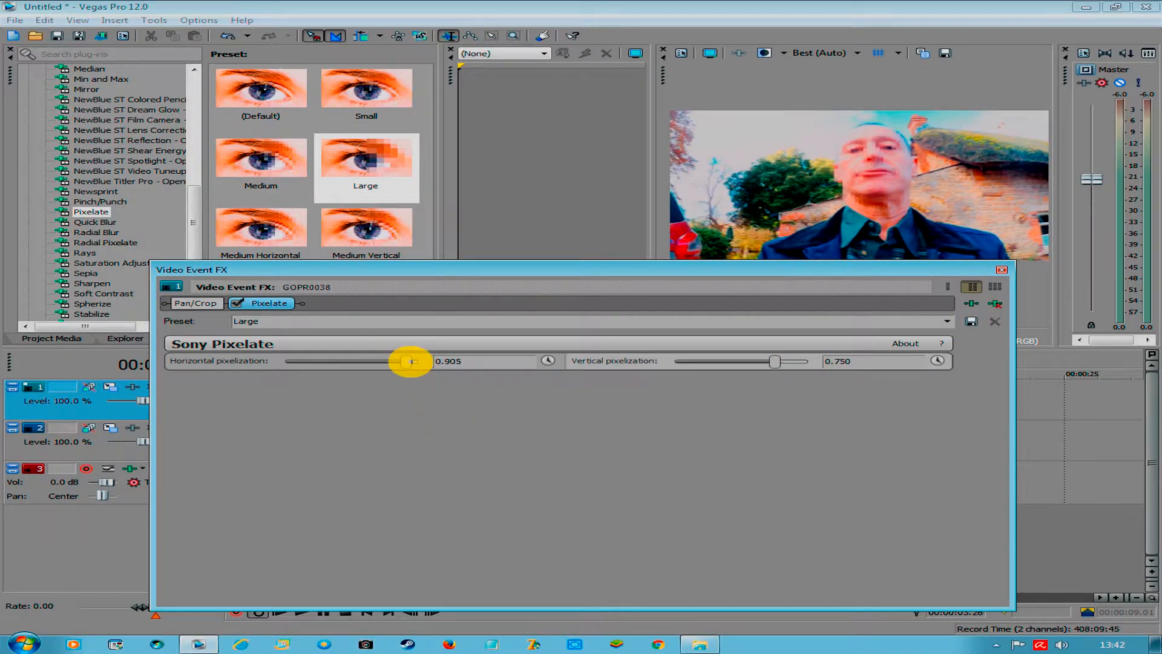
pyautogui.moveTo(782, 363); pyautogui.dragTo(803, 362)
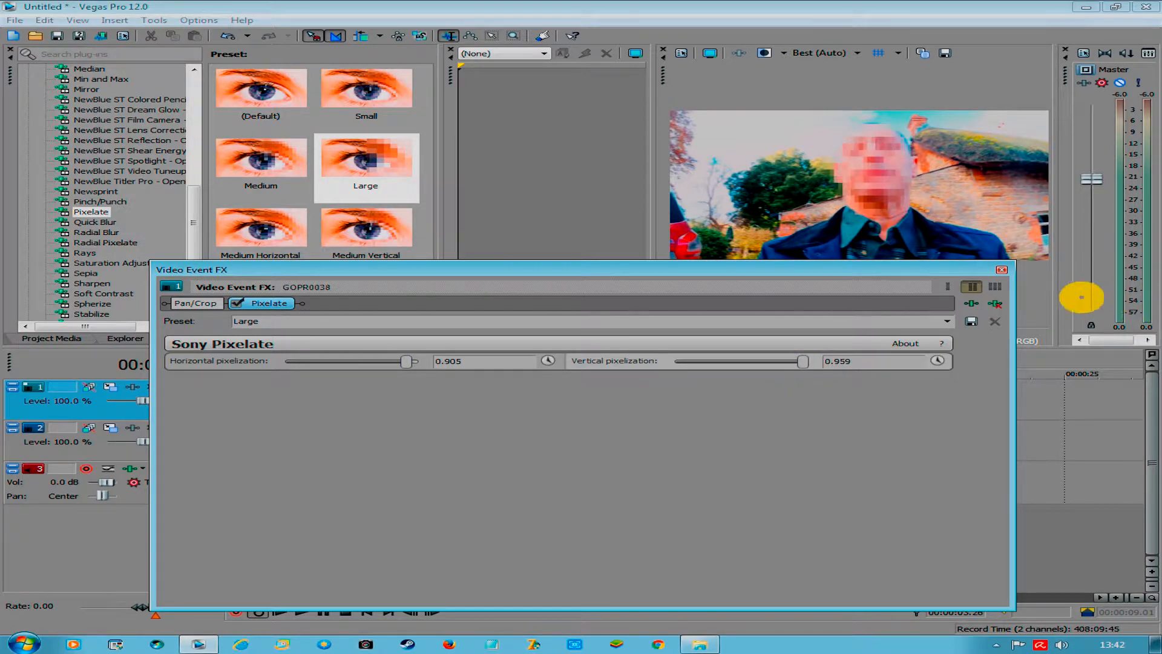
pyautogui.click(1002, 270)
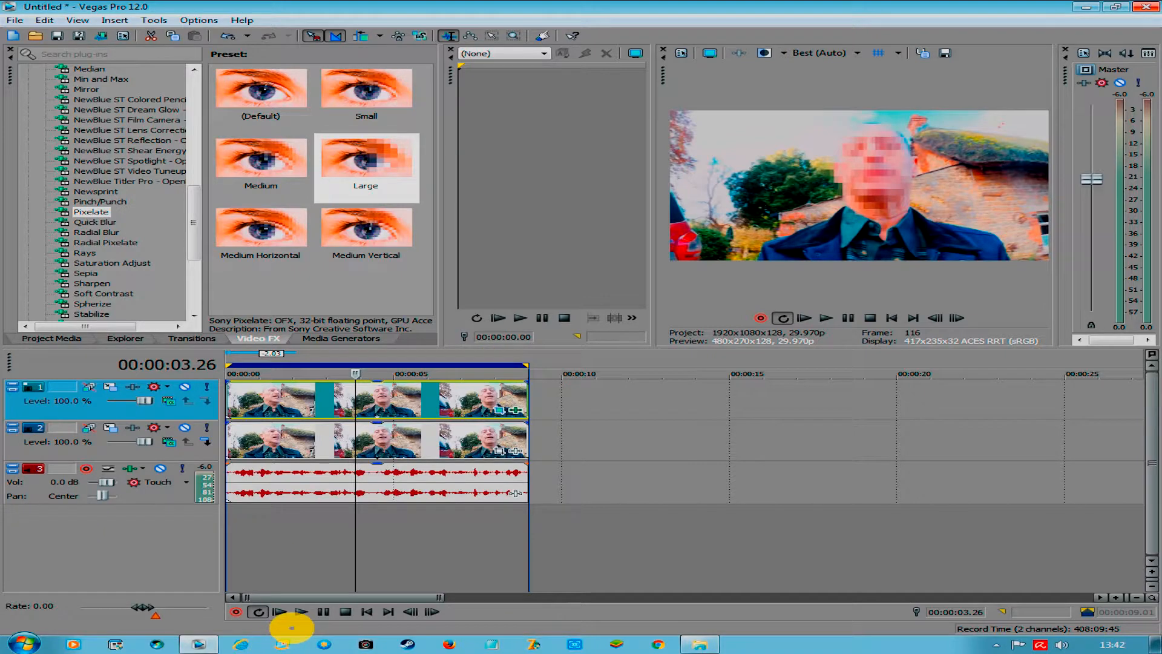
# - Play the clip to check how the pixelated area follows the head, and stop the playback
pyautogui.click(299, 612)
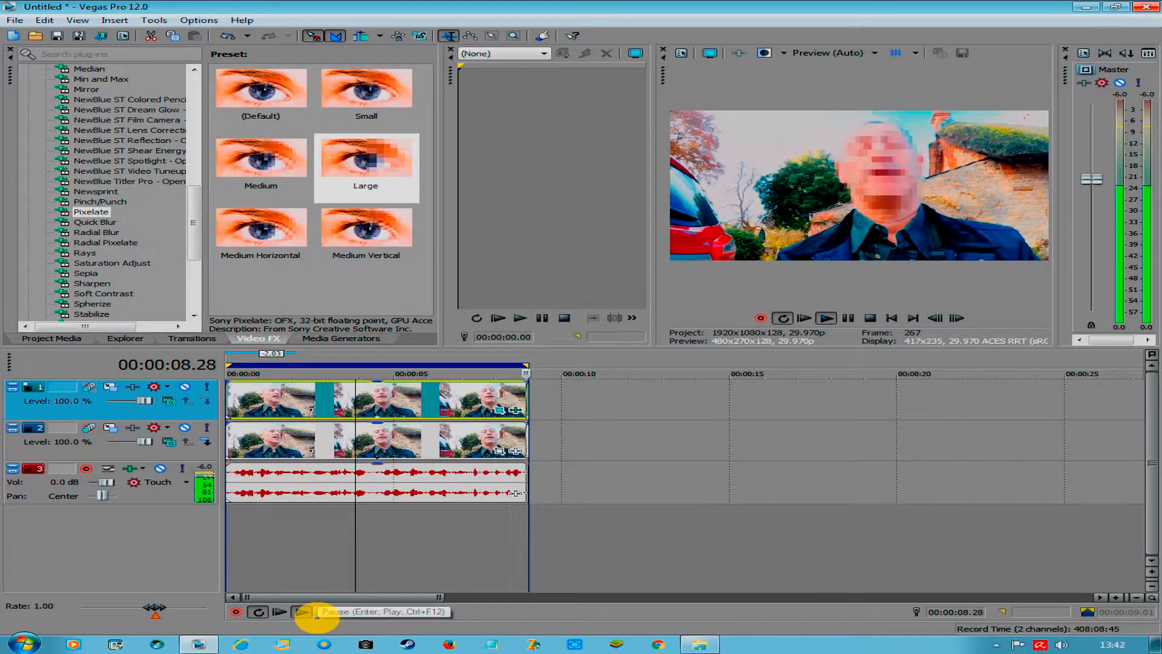
pyautogui.click(313, 613)
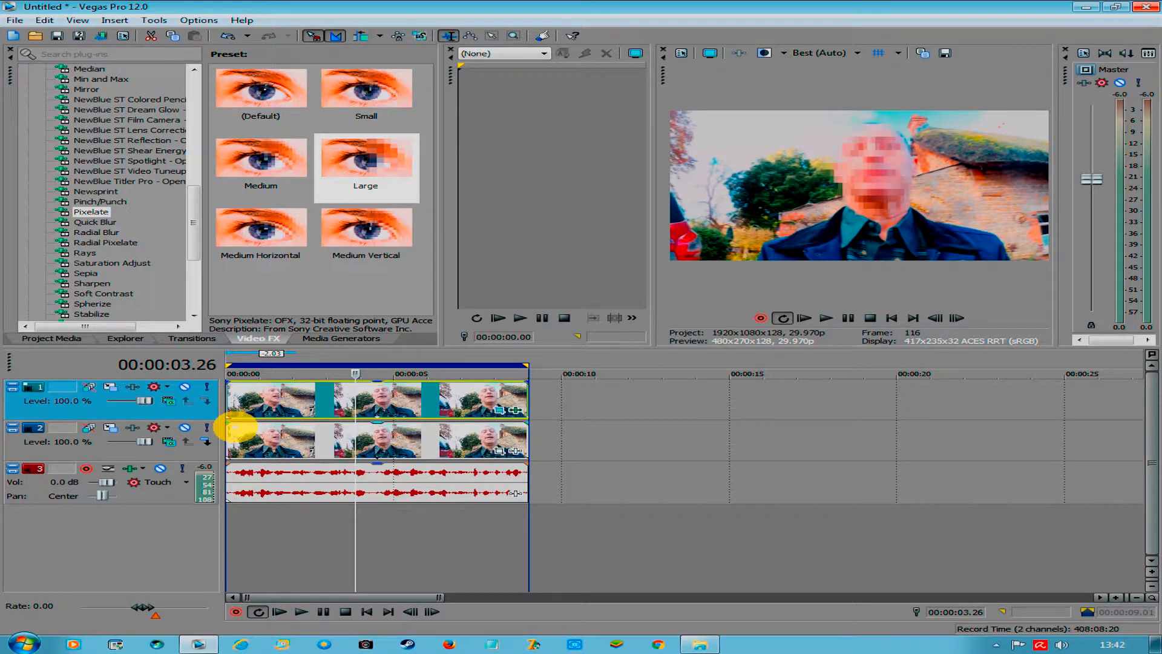
# - Open the masked event's Pan/Crop settings and try out the rectangular mask tool beside the head
pyautogui.click(498, 405)
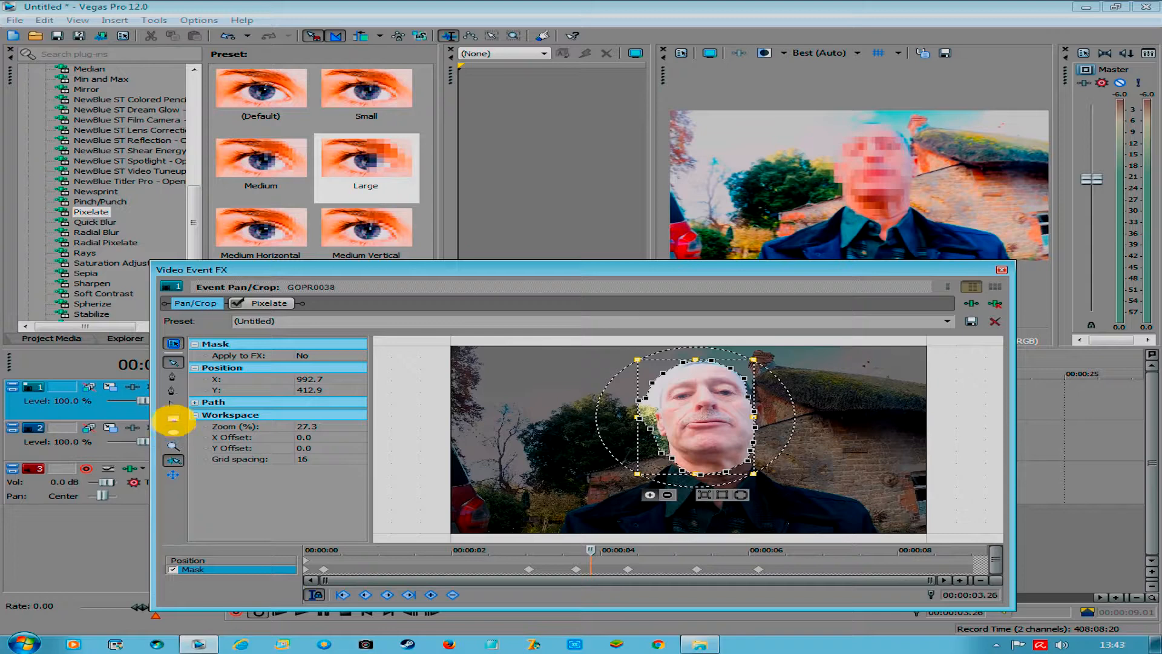
pyautogui.click(173, 418)
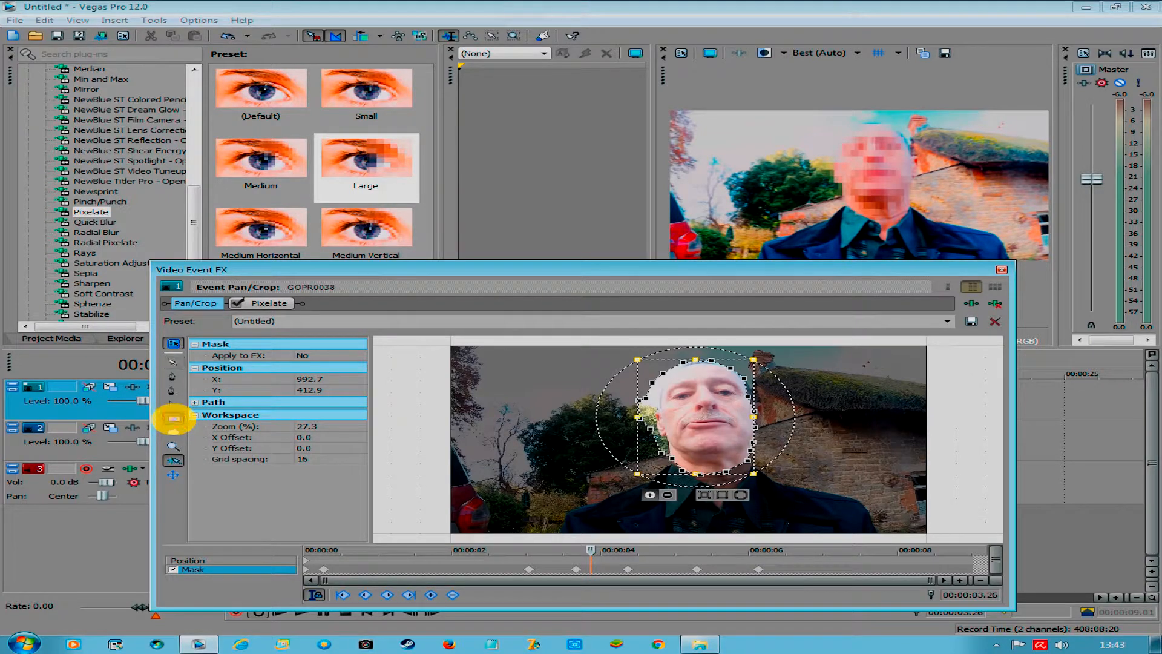
pyautogui.moveTo(464, 433); pyautogui.dragTo(582, 460)
pyautogui.click(1001, 269)
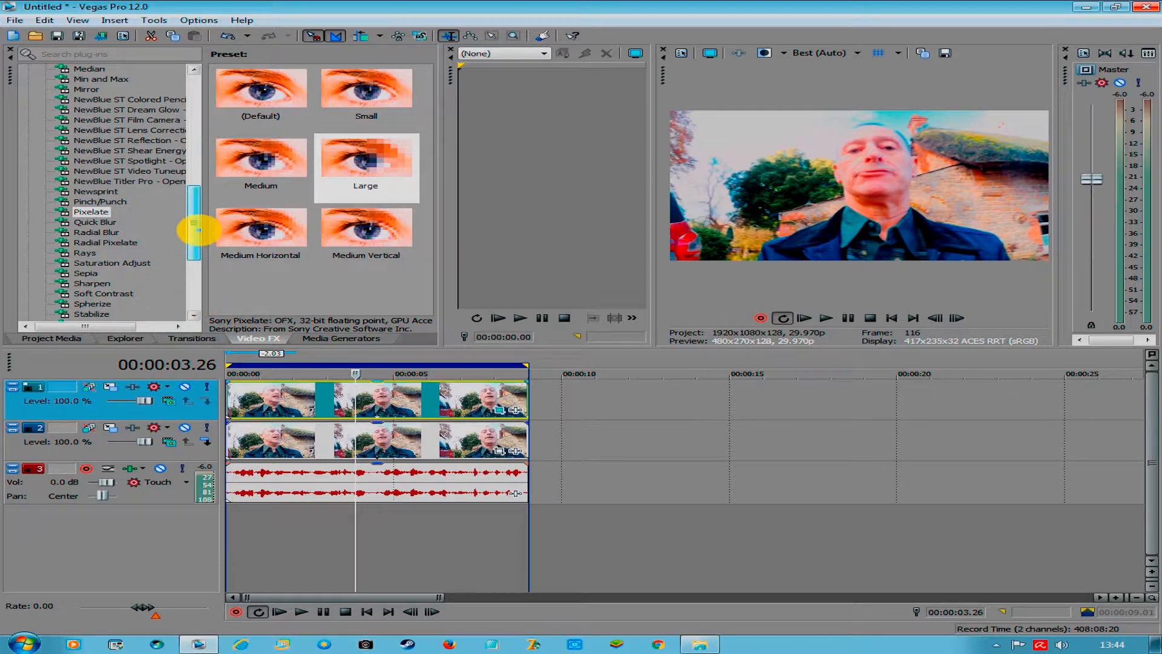
# - Apply the Cookie Cutter video effect with its default preset to the upper track's event
pyautogui.moveTo(198, 232); pyautogui.dragTo(194, 112)
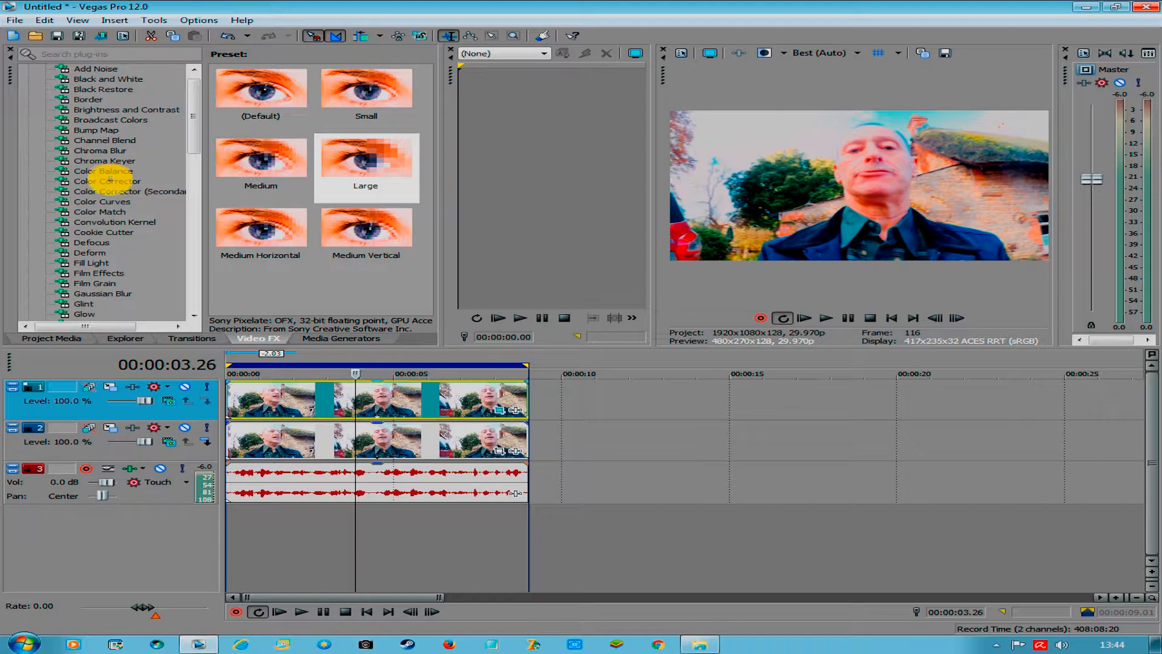
pyautogui.click(105, 231)
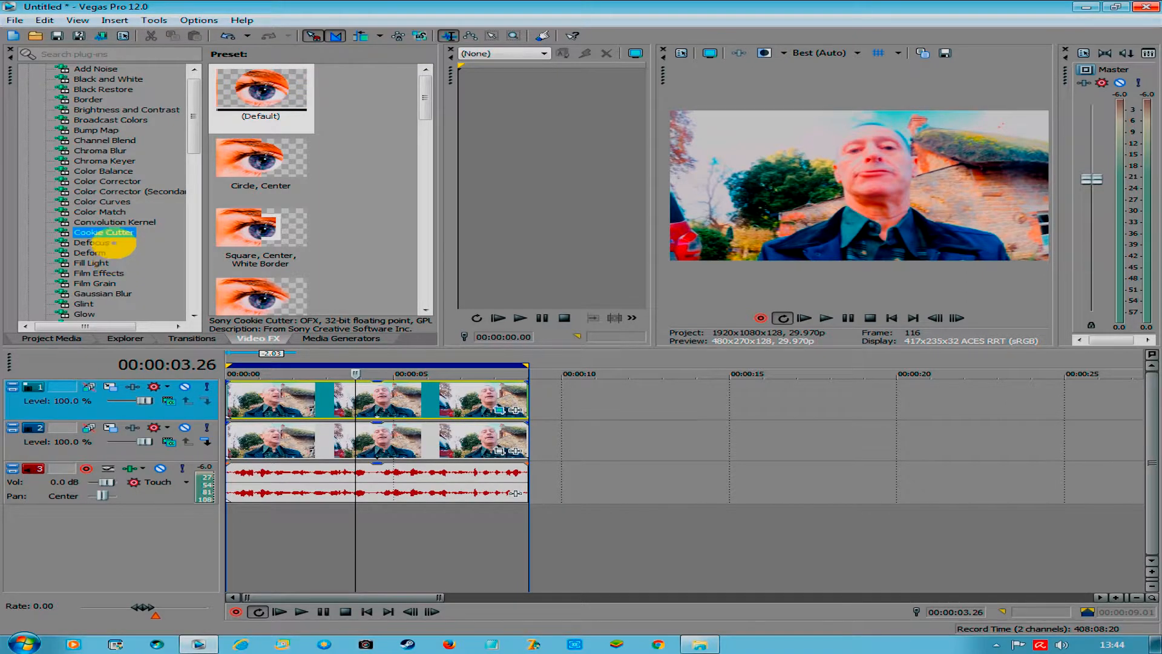
pyautogui.moveTo(118, 232); pyautogui.dragTo(259, 402)
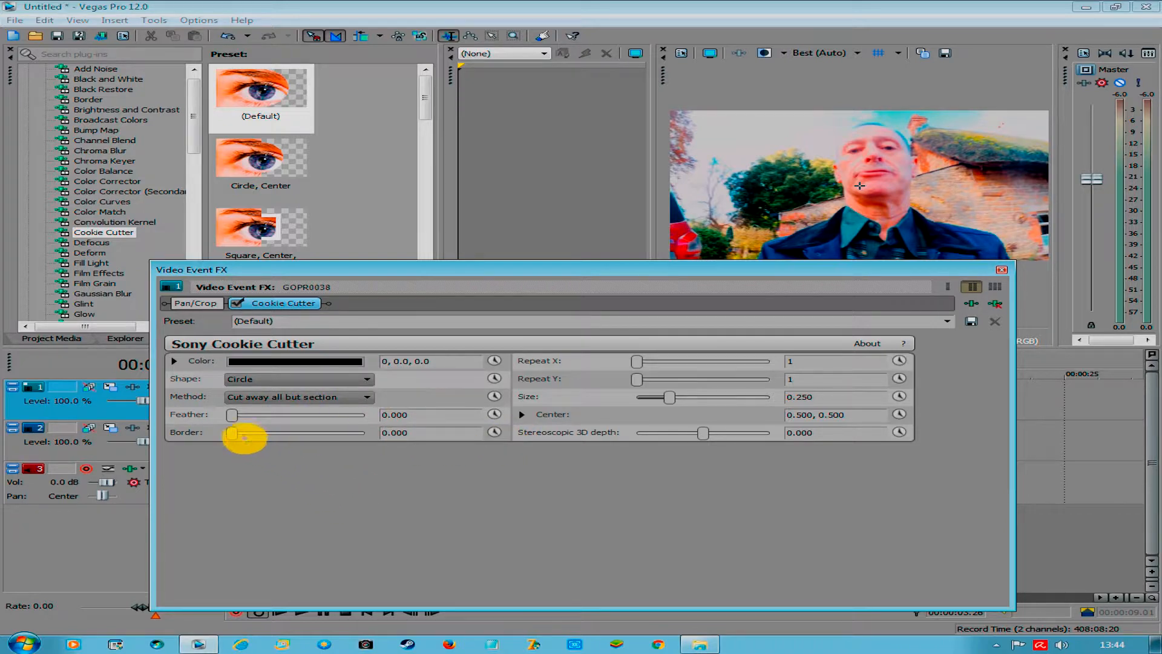
# - Set the Cookie Cutter's border to 0.075 and its size to 0.136, with the center control expanded
pyautogui.click(242, 433)
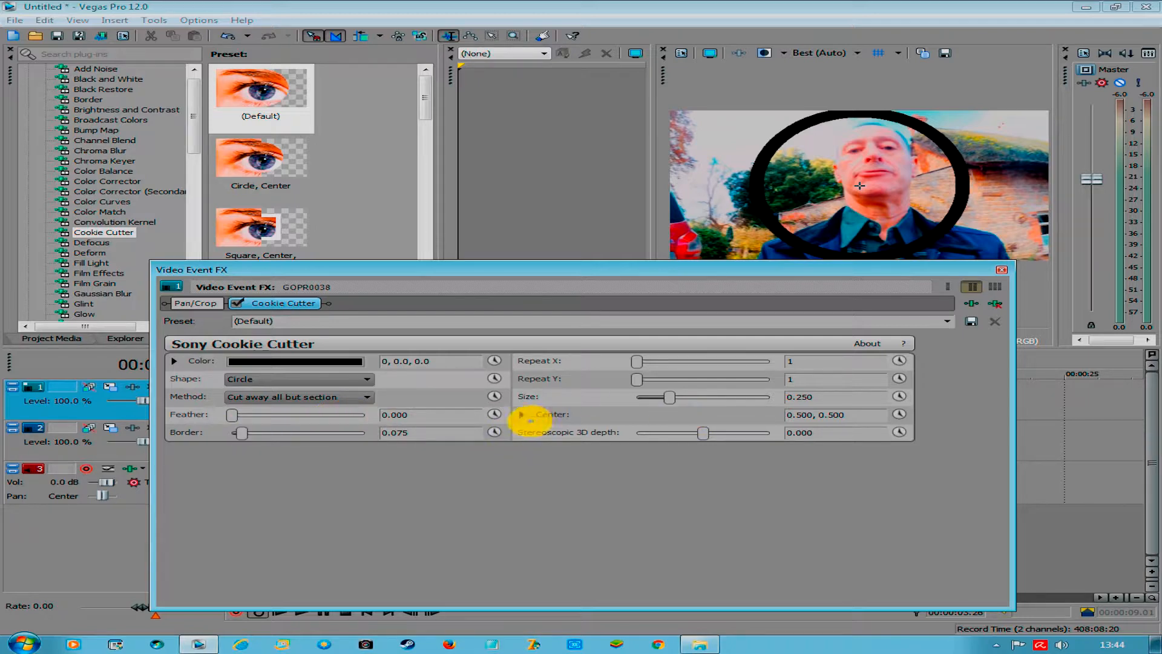
pyautogui.click(522, 415)
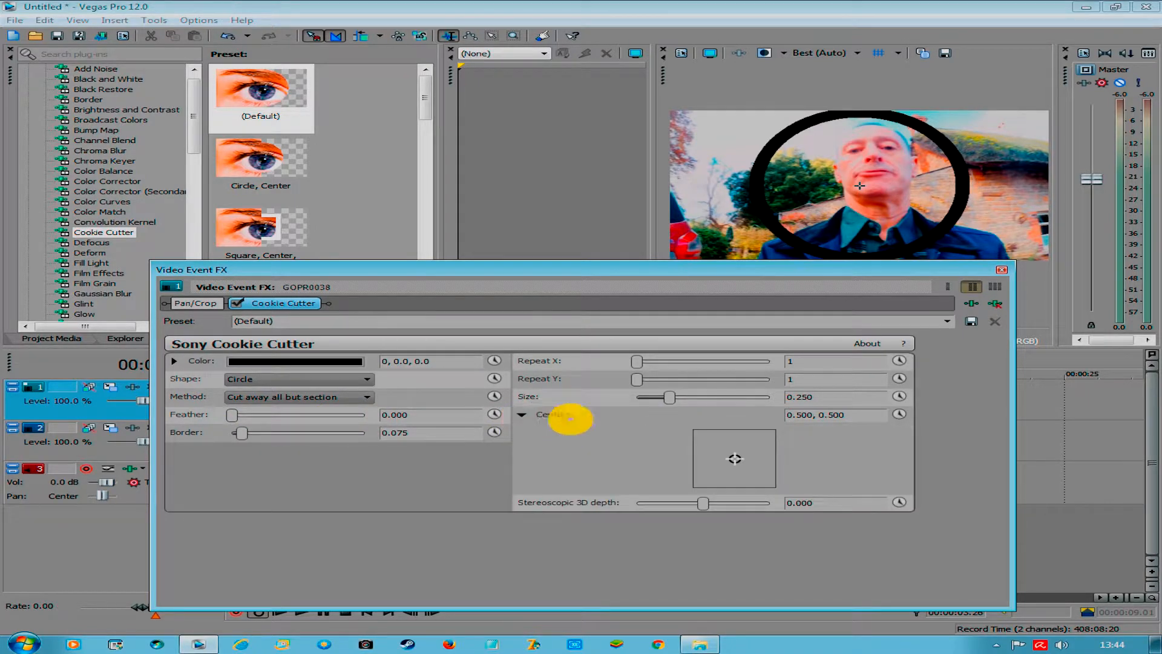
pyautogui.moveTo(668, 397); pyautogui.dragTo(654, 396)
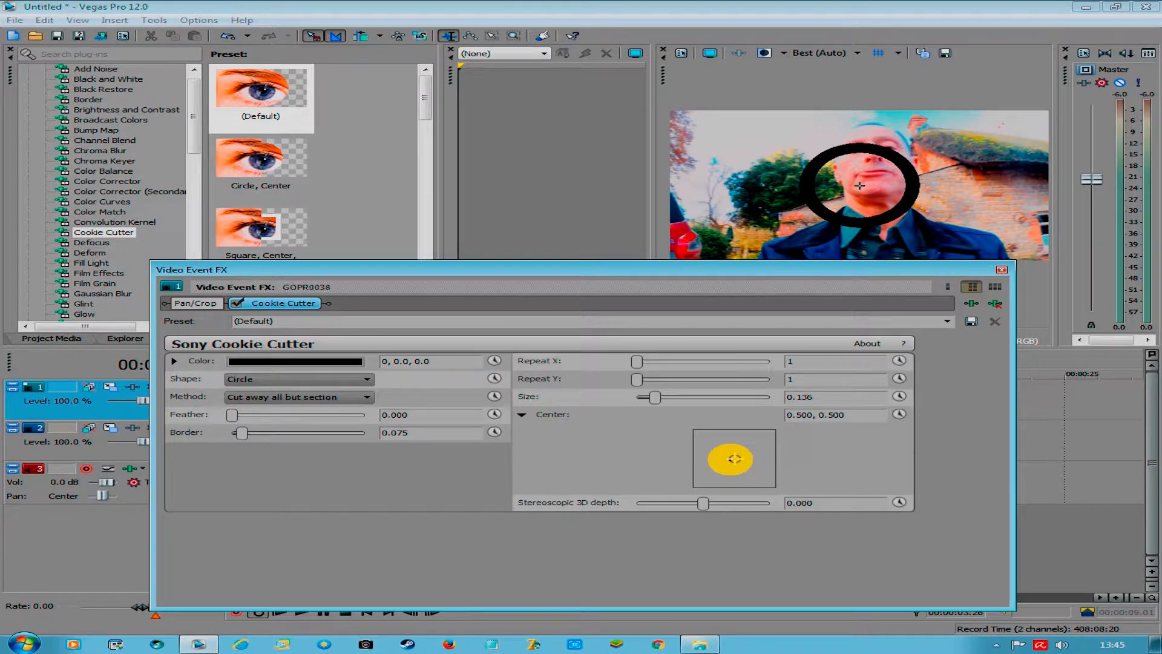
# - Move the Cookie Cutter's center onto the man's face at 0.533, 0.633, using fine adjustment
pyautogui.moveTo(735, 458)
pyautogui.mouseDown()
pyautogui.moveTo(731, 441)
pyautogui.moveTo(737, 451)
pyautogui.mouseUp()
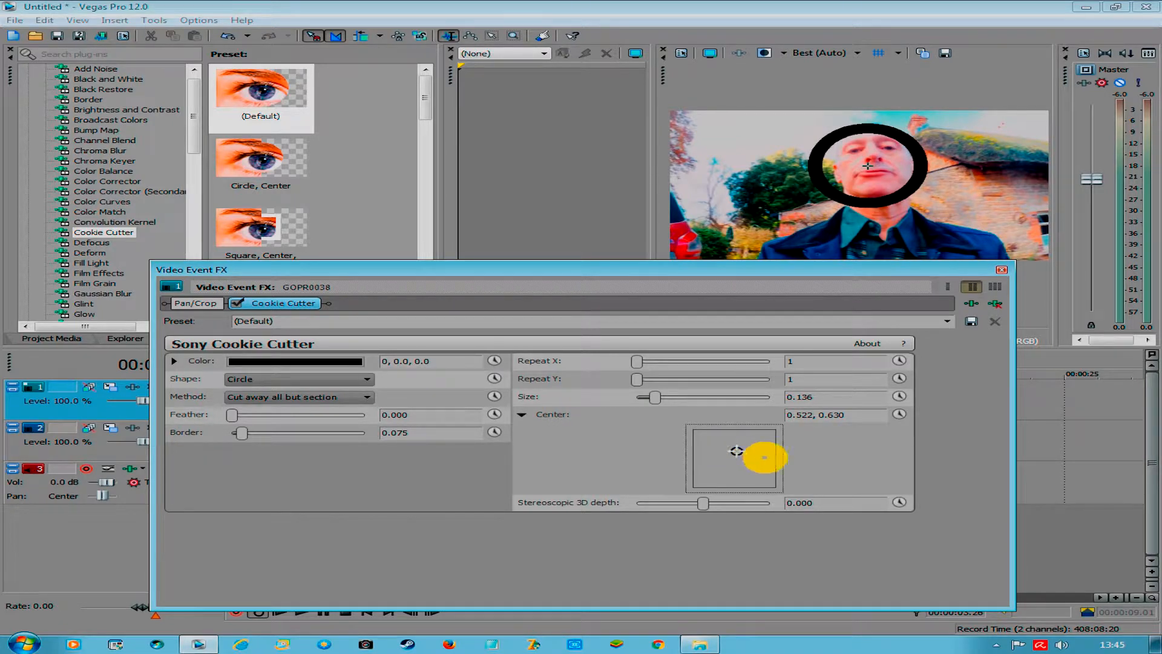
pyautogui.press('ctrl')
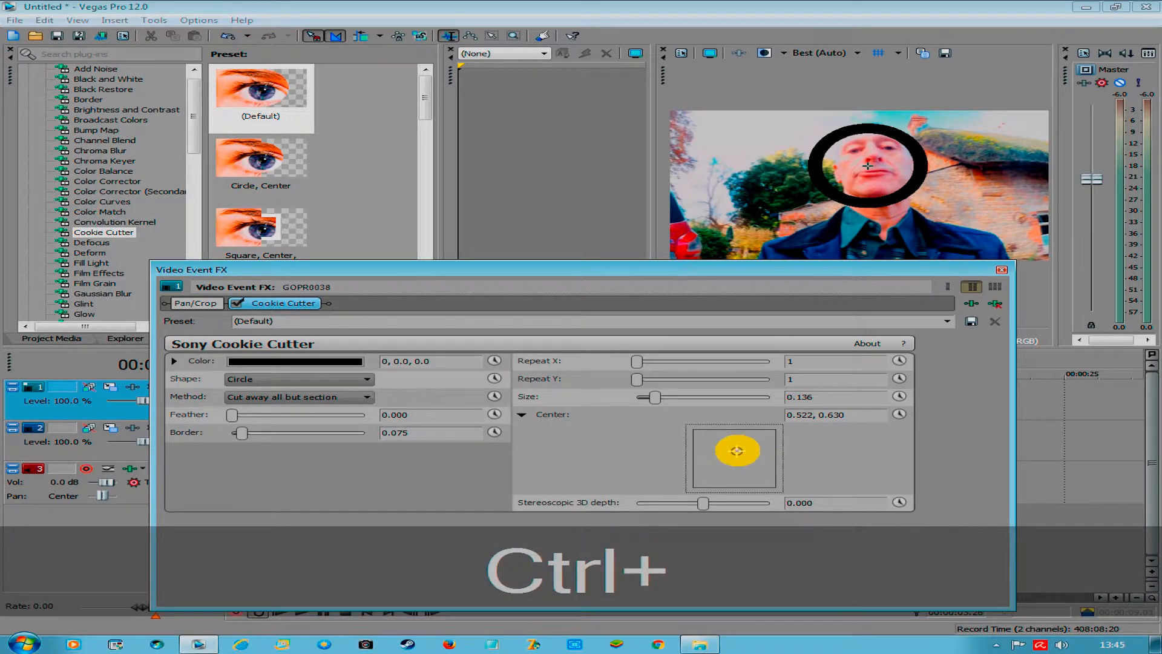
pyautogui.moveTo(737, 450); pyautogui.dragTo(737, 451)
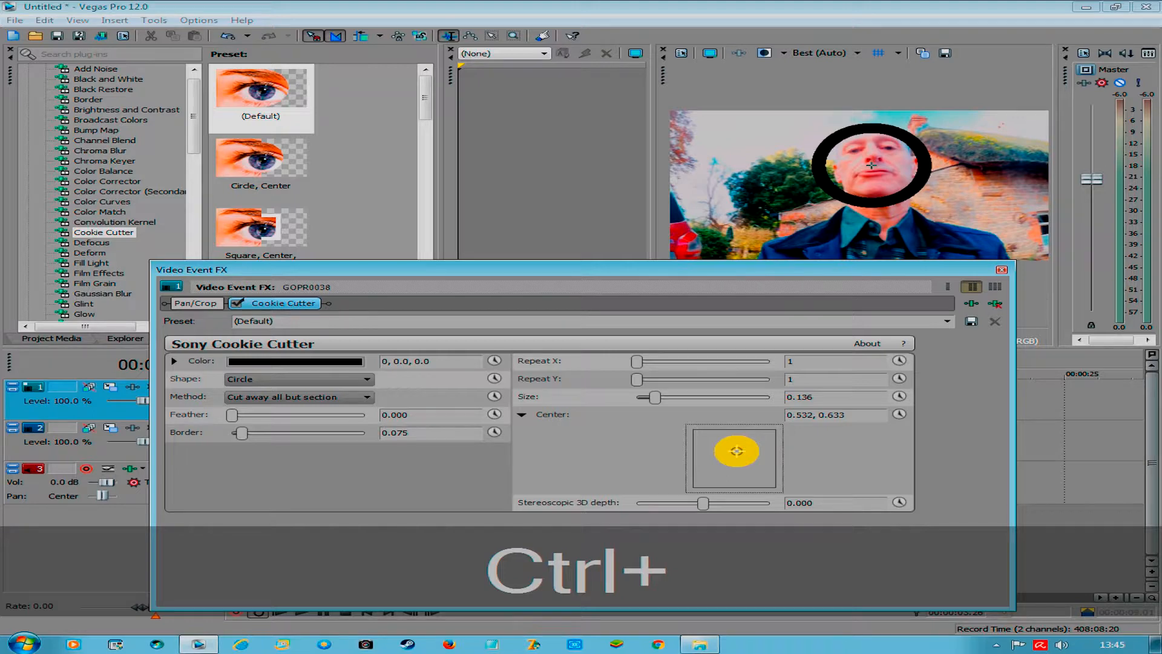
pyautogui.moveTo(736, 450); pyautogui.dragTo(736, 450)
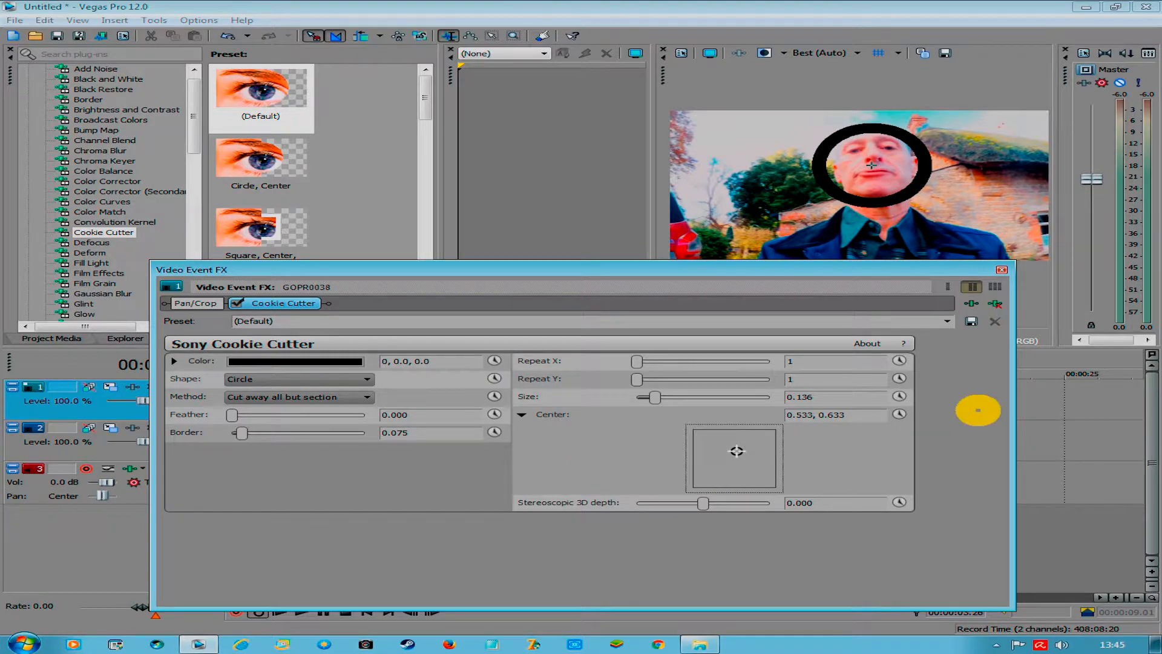
# - Animate the center with a keyframe at 00:00:03.26, and one near the clip's end at 0.552, 0.647, following the face
pyautogui.click(898, 414)
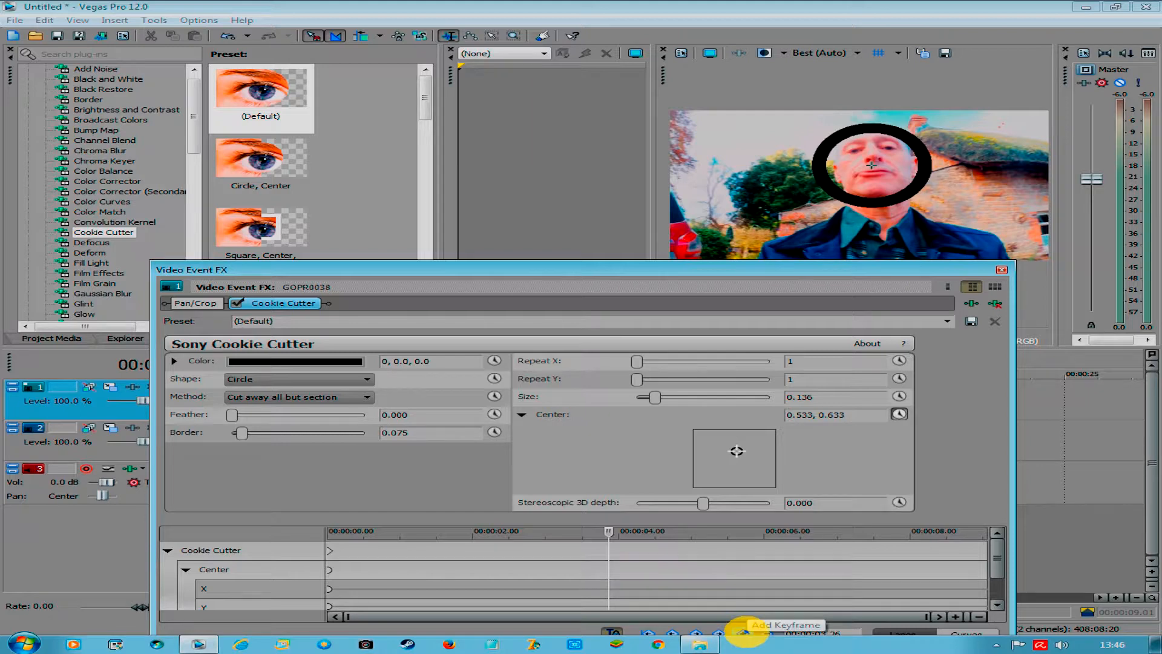
pyautogui.click(744, 632)
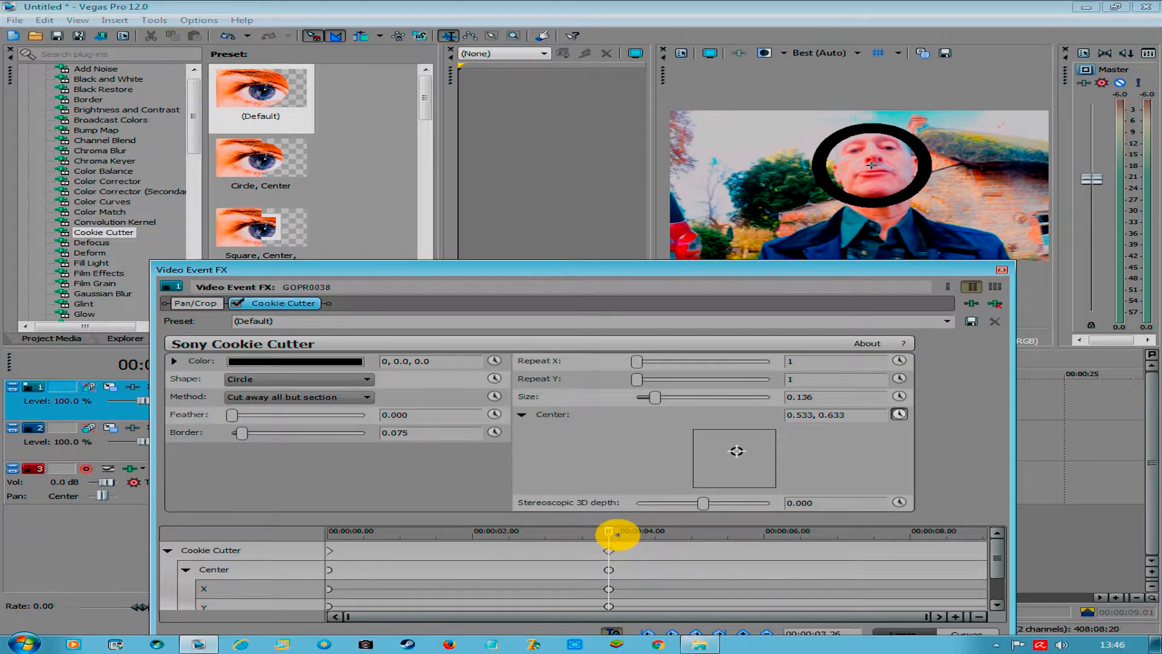
pyautogui.moveTo(609, 533); pyautogui.dragTo(977, 549)
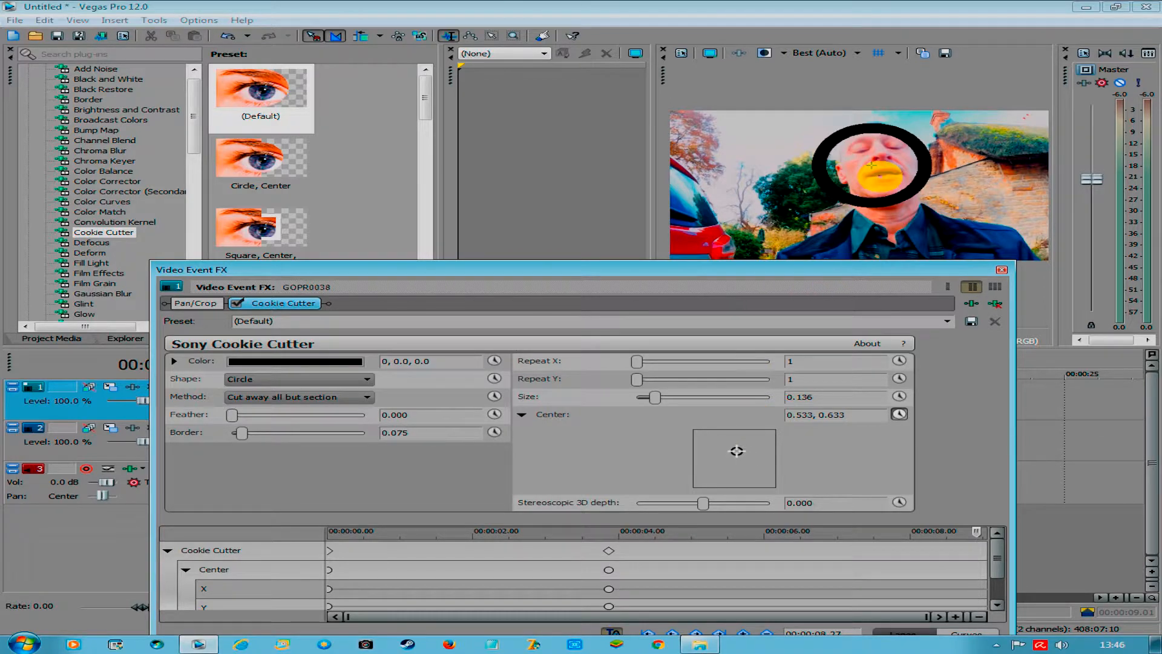
pyautogui.moveTo(872, 165); pyautogui.dragTo(879, 162)
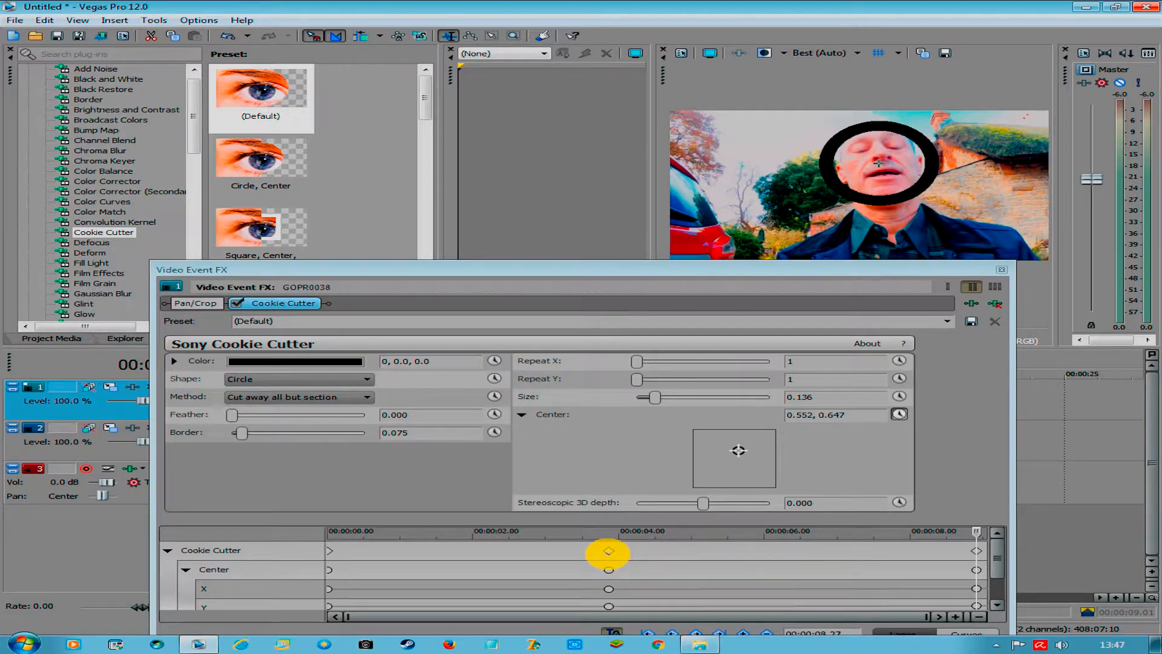
# - Return to the middle keyframe, set the Cookie Cutter's border to 0.000, and close the effect window
pyautogui.click(609, 550)
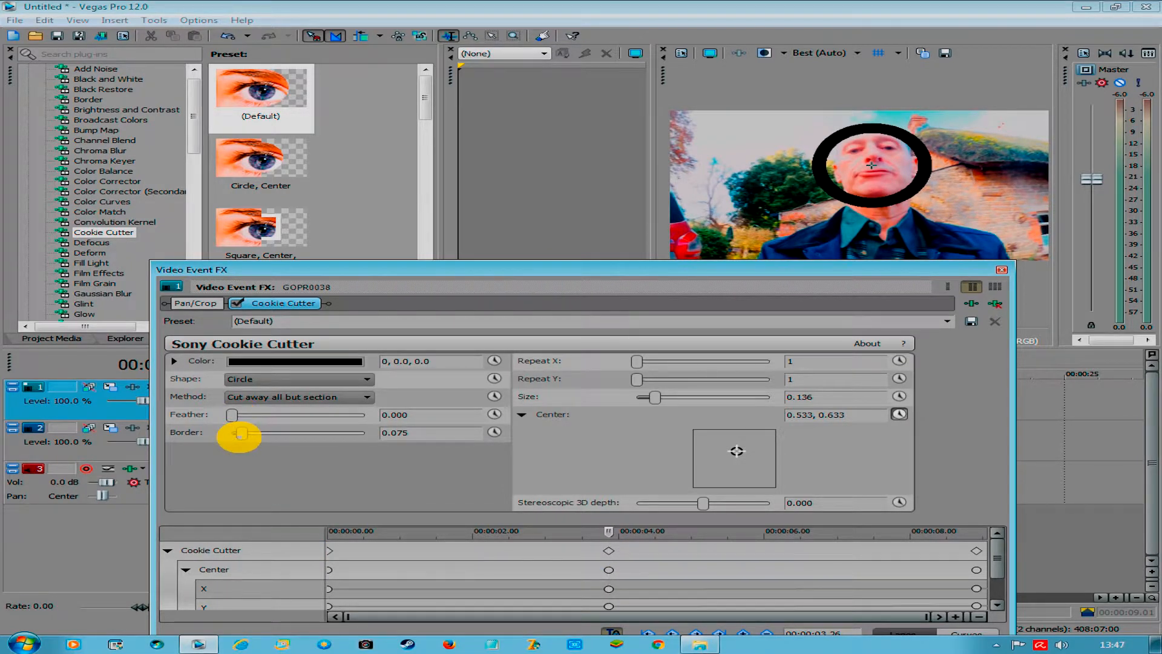
pyautogui.moveTo(239, 437); pyautogui.dragTo(155, 434)
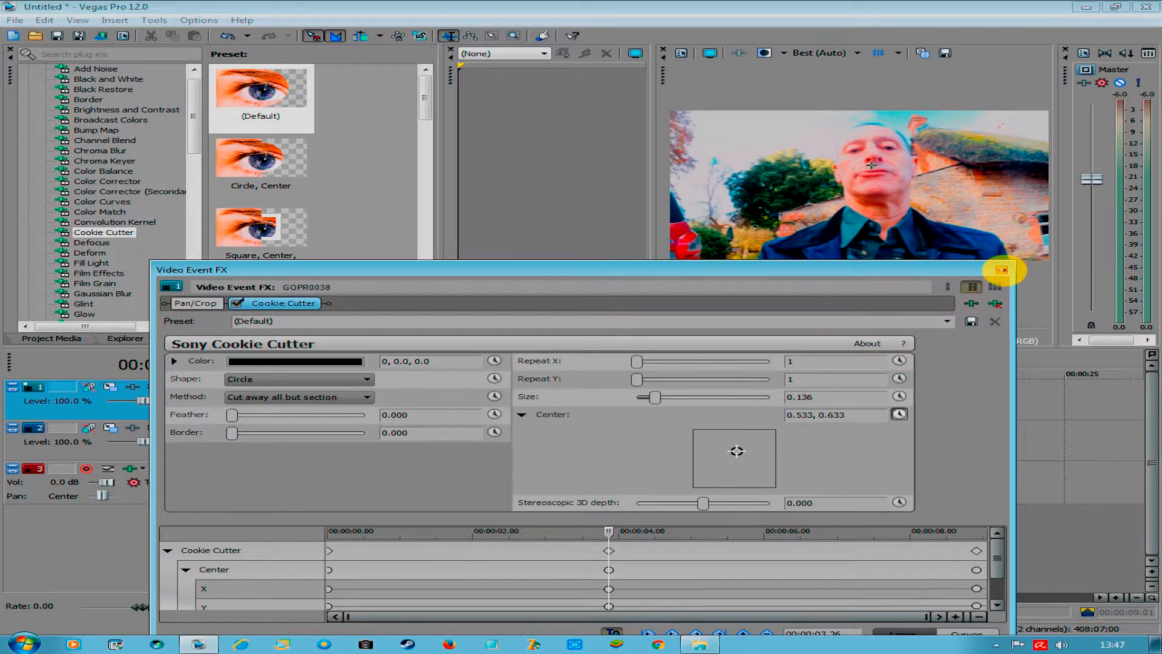
pyautogui.click(1002, 269)
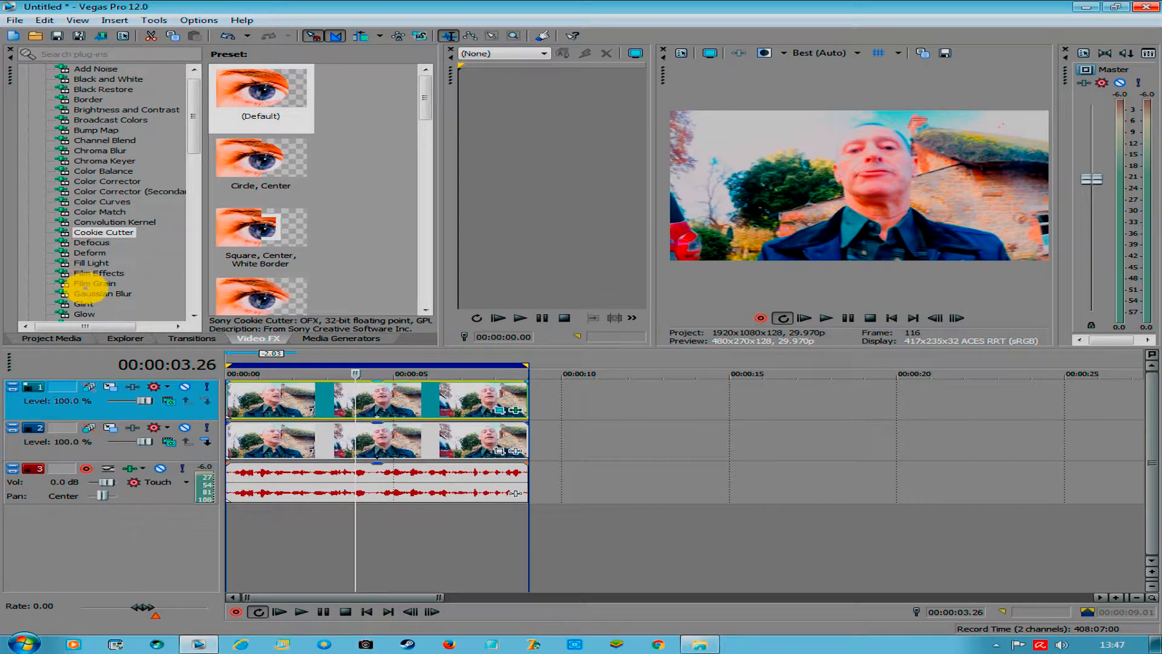
# - Apply Gaussian Blur with horizontal and vertical ranges of 0.0630 to the upper track's event, and close the effect window
pyautogui.click(91, 293)
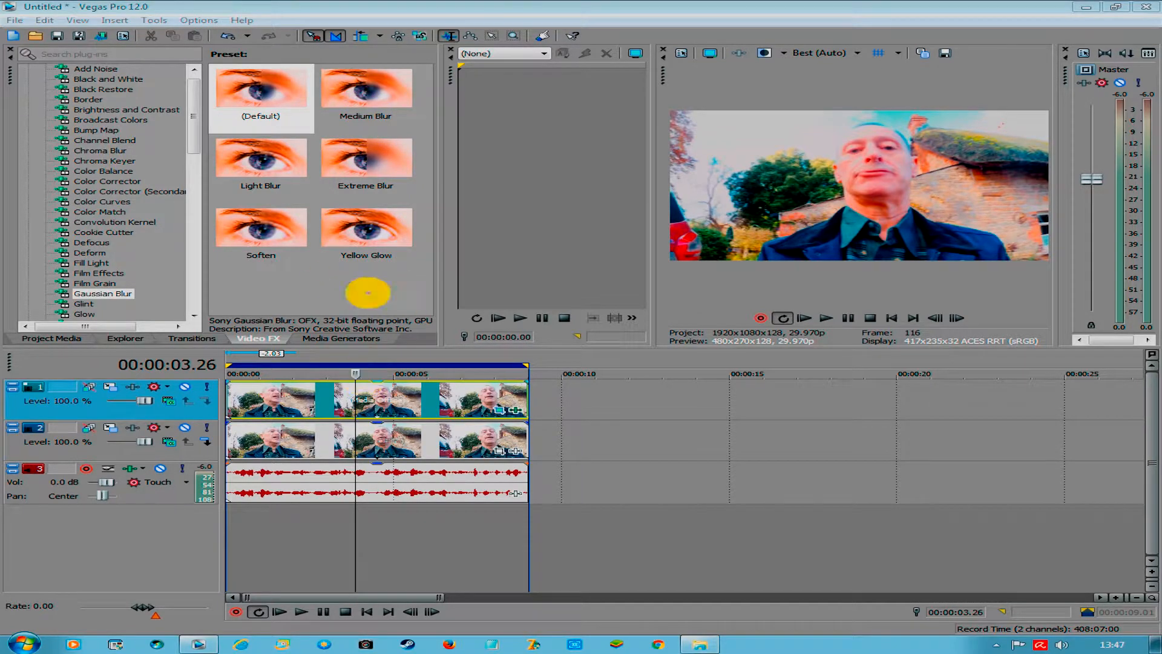
pyautogui.moveTo(399, 108); pyautogui.dragTo(270, 402)
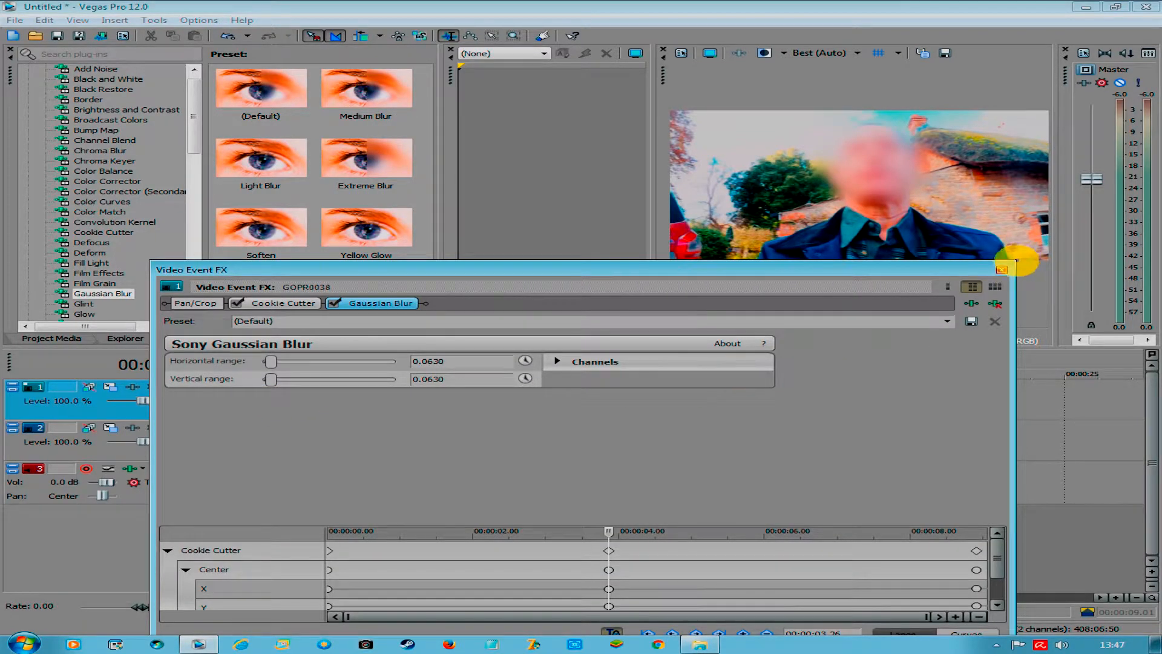
pyautogui.click(1002, 269)
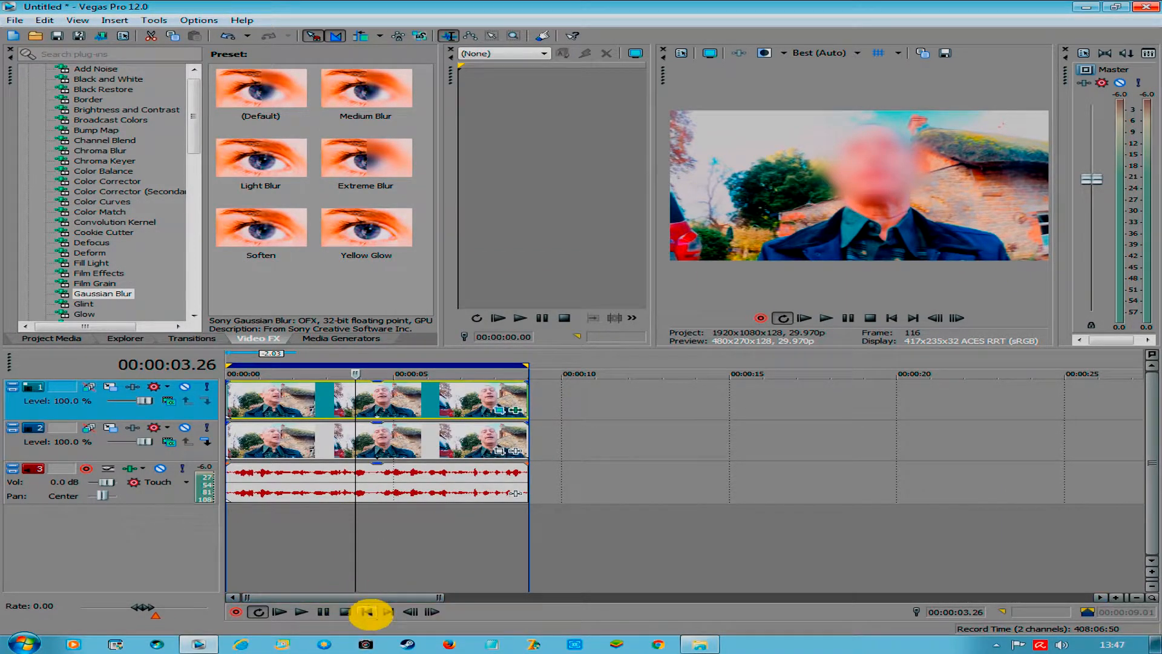
# - Play the clip from the start to check how the blurred circle follows the face, and pause it
pyautogui.click(367, 611)
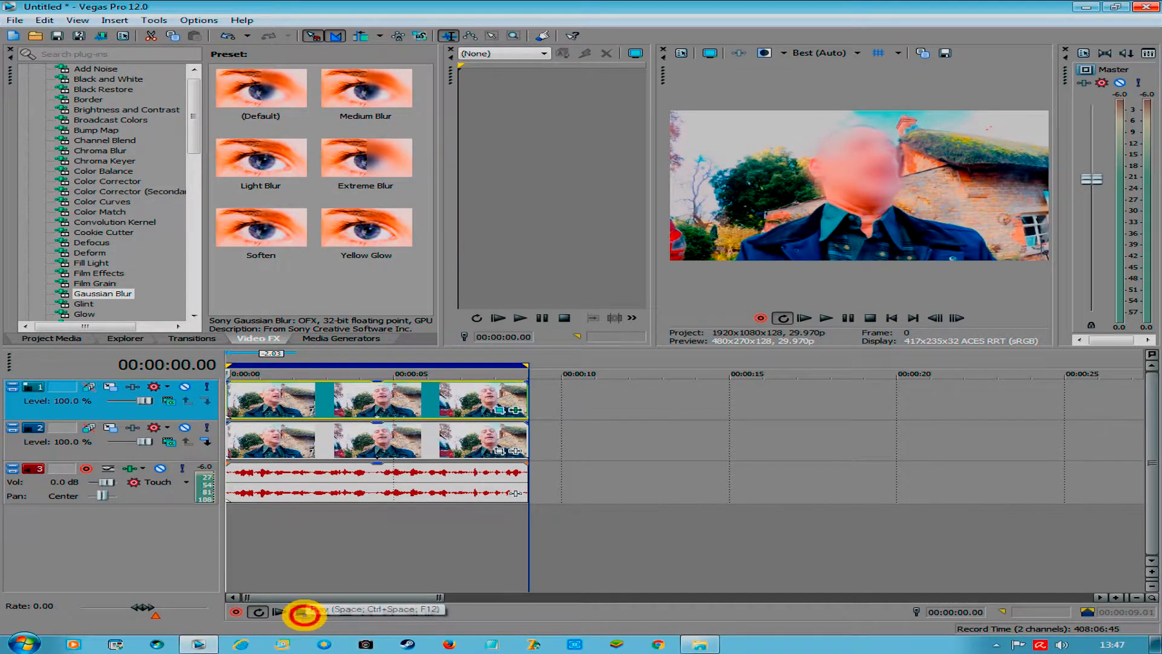
pyautogui.click(300, 613)
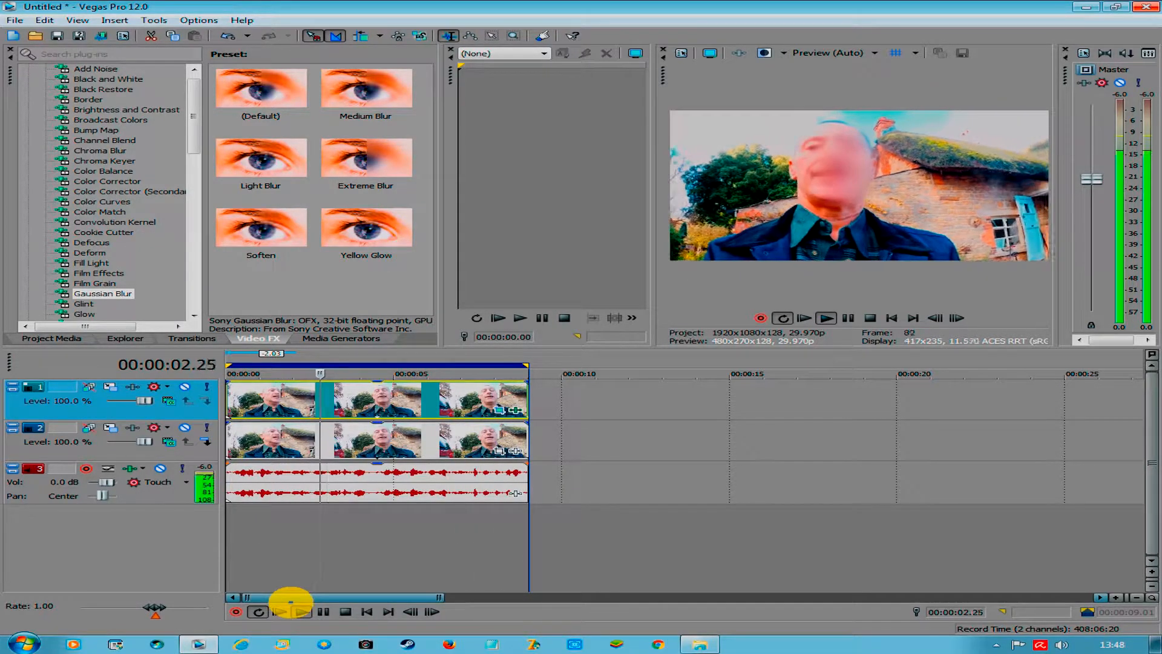
pyautogui.press('Return')
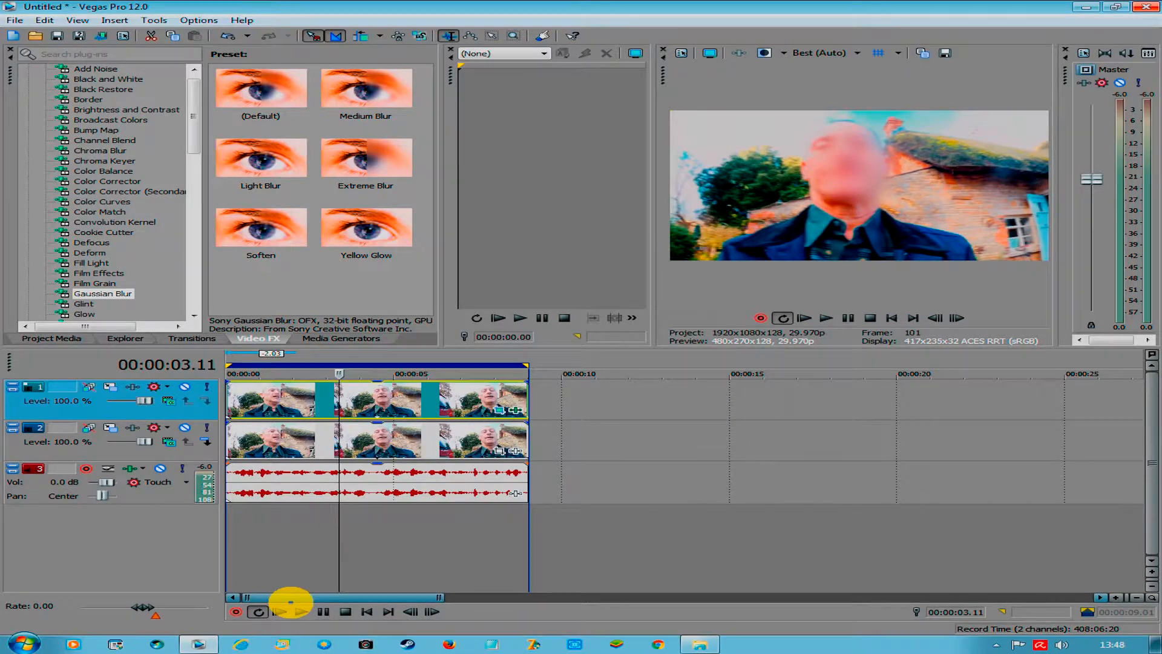
# - Step back to 00:00:02.23 and move the upper event's Cookie Cutter center onto the face at 0.427, 0.668
pyautogui.press('Left')
pyautogui.press('Left')
pyautogui.press('Left')
pyautogui.press('Left')
pyautogui.press('Left')
pyautogui.press('Left')
pyautogui.press('Left')
pyautogui.press('Left')
pyautogui.press('Left')
pyautogui.press('Left')
pyautogui.press('Left')
pyautogui.press('Left')
pyautogui.press('Left')
pyautogui.press('Left')
pyautogui.press('Left')
pyautogui.press('Left')
pyautogui.press('Left')
pyautogui.press('Left')
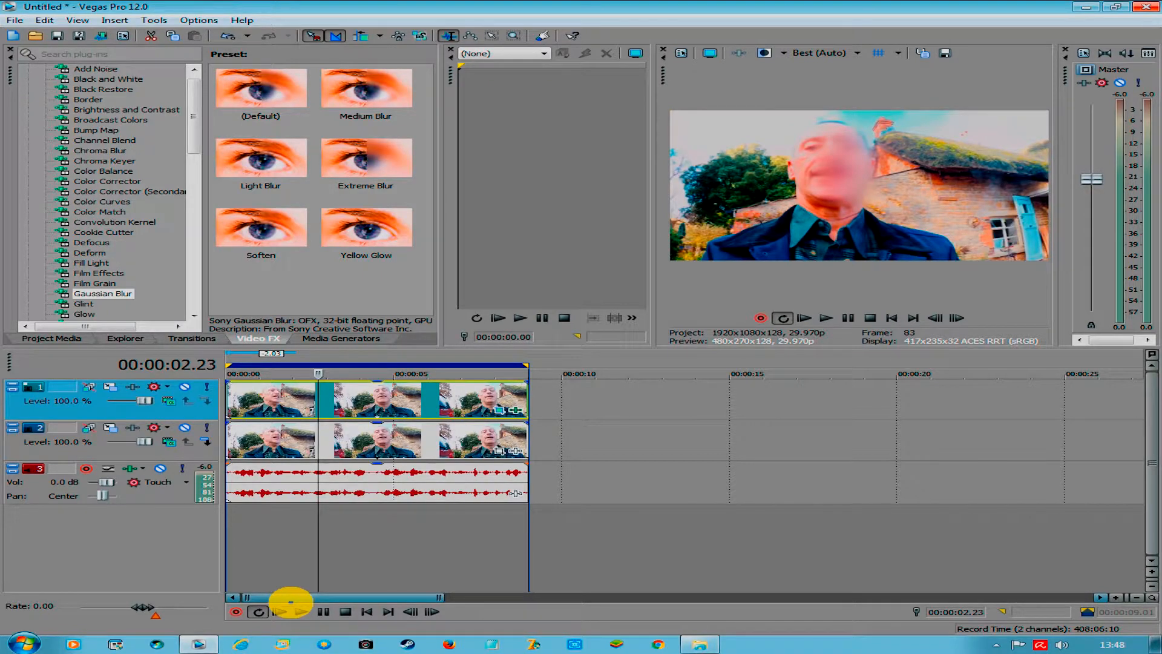
pyautogui.click(515, 409)
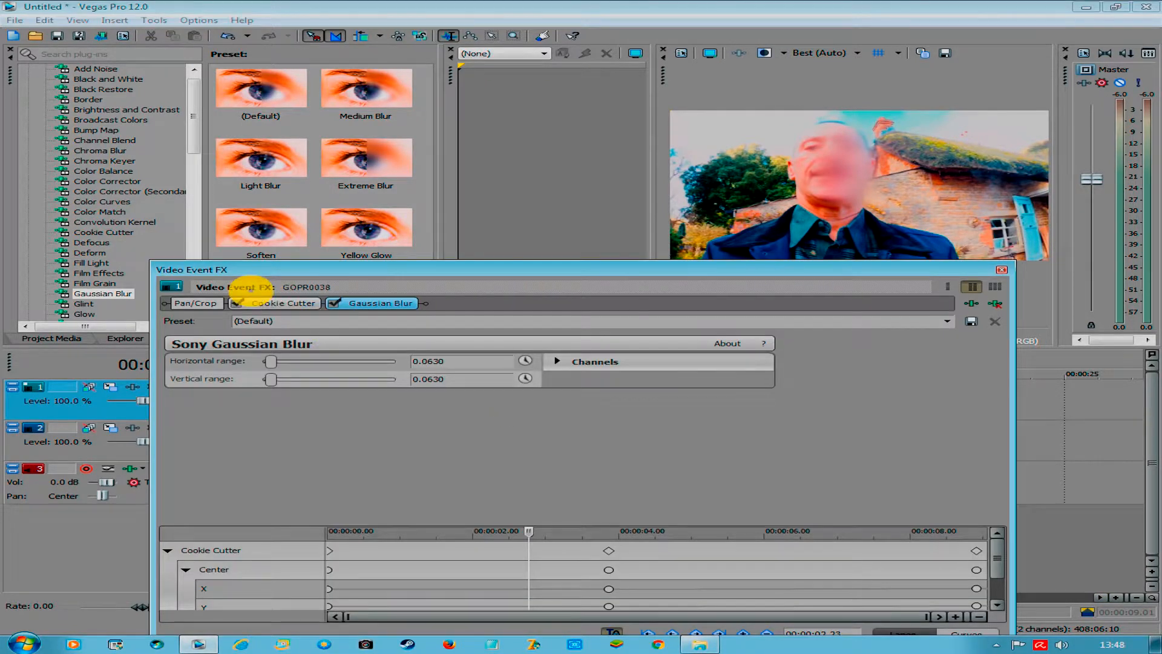
pyautogui.click(268, 305)
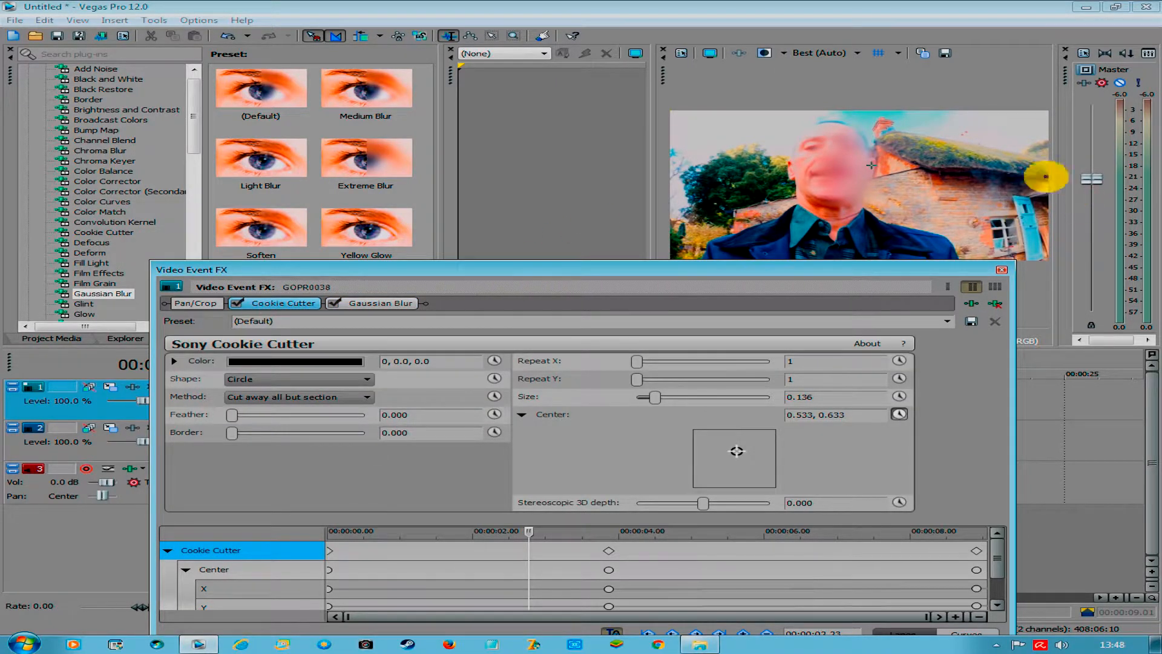
pyautogui.moveTo(871, 165); pyautogui.dragTo(834, 161)
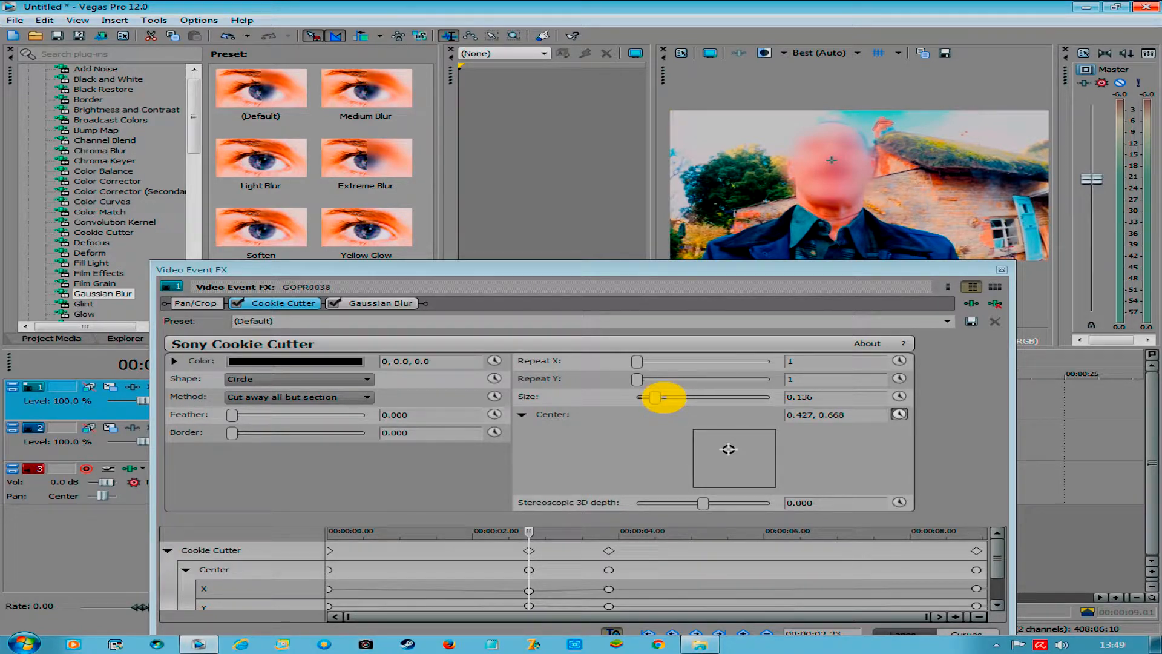
# - Enlarge the Cookie Cutter's size to 0.204 and close the effect window
pyautogui.moveTo(664, 398); pyautogui.dragTo(664, 397)
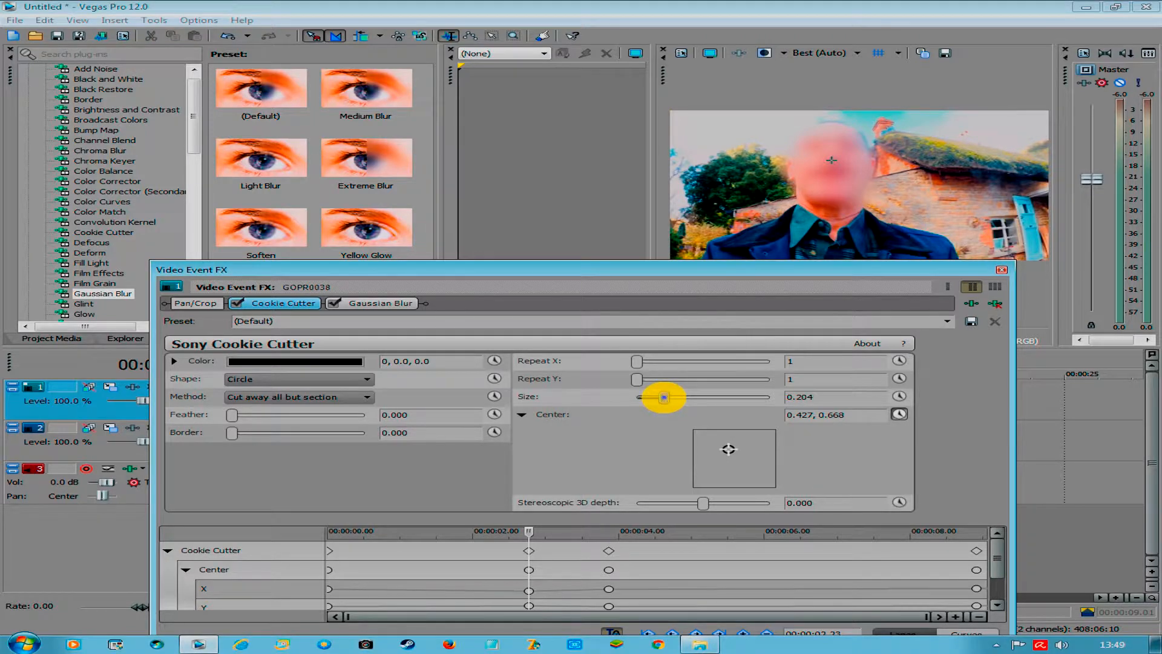
pyautogui.moveTo(664, 397)
pyautogui.mouseDown()
pyautogui.moveTo(644, 398)
pyautogui.moveTo(664, 397)
pyautogui.mouseUp()
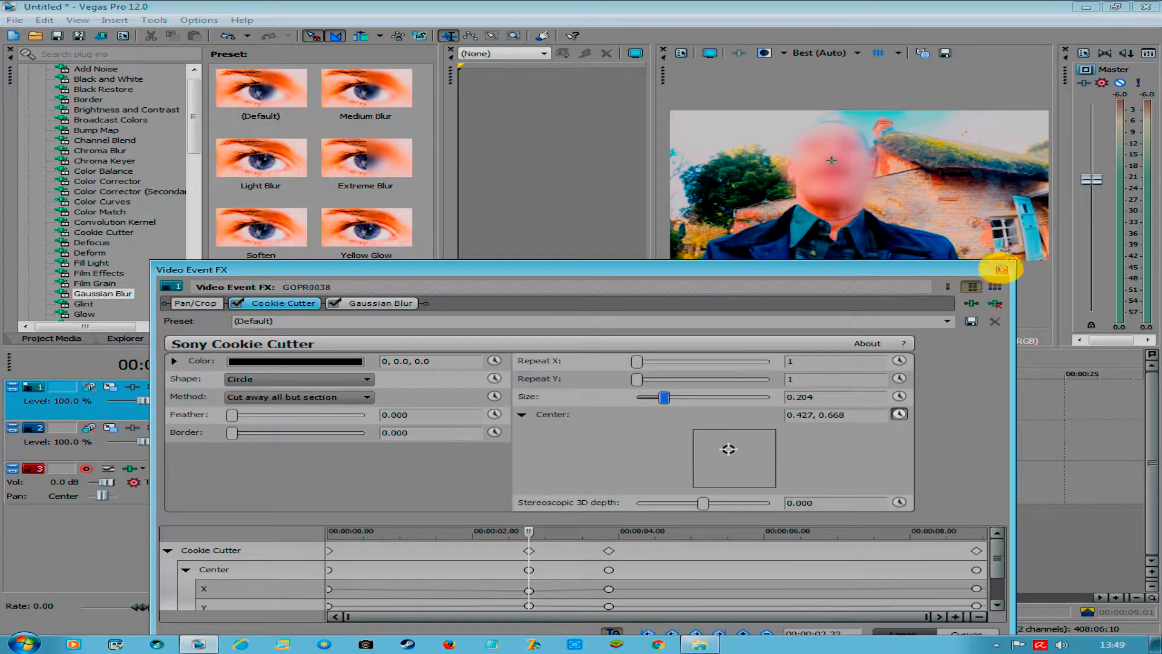
pyautogui.click(1002, 269)
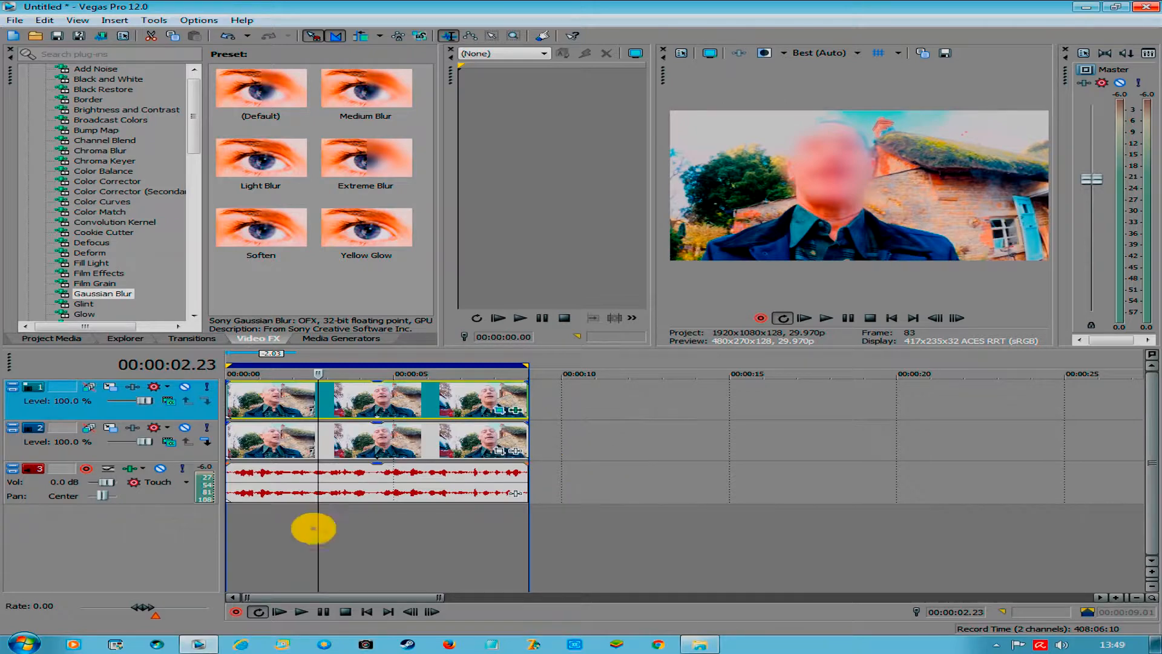
# - Replay the clip from the beginning to check the adjusted blur over the face, and stop the playback
pyautogui.click(367, 612)
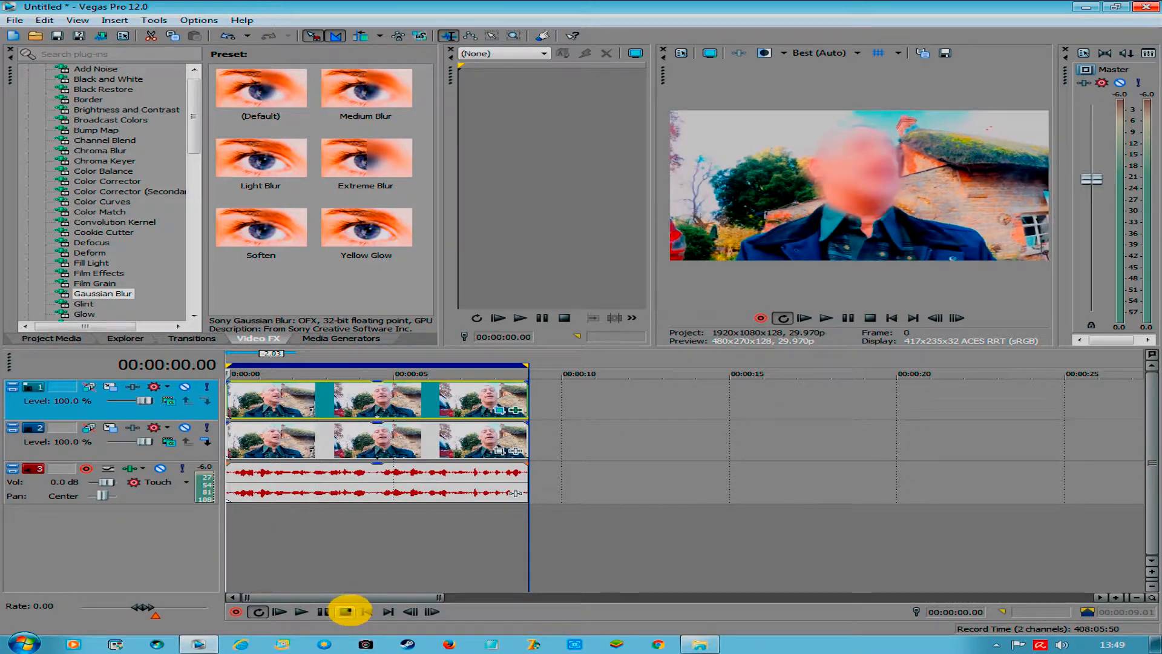
pyautogui.click(326, 611)
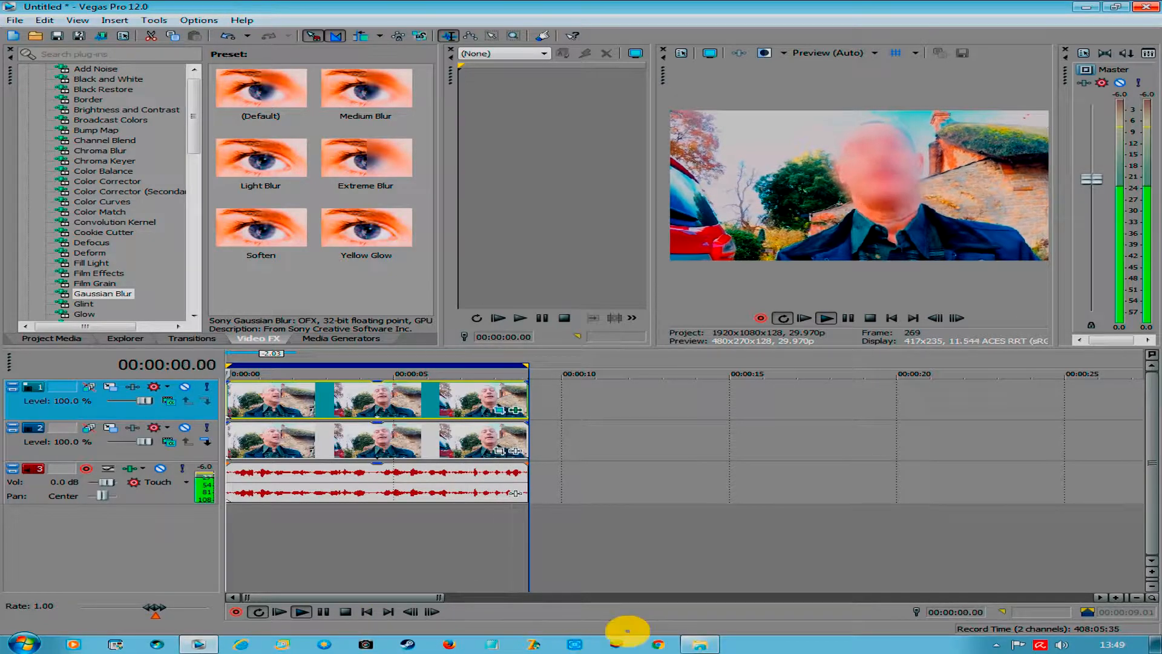
pyautogui.press('space')
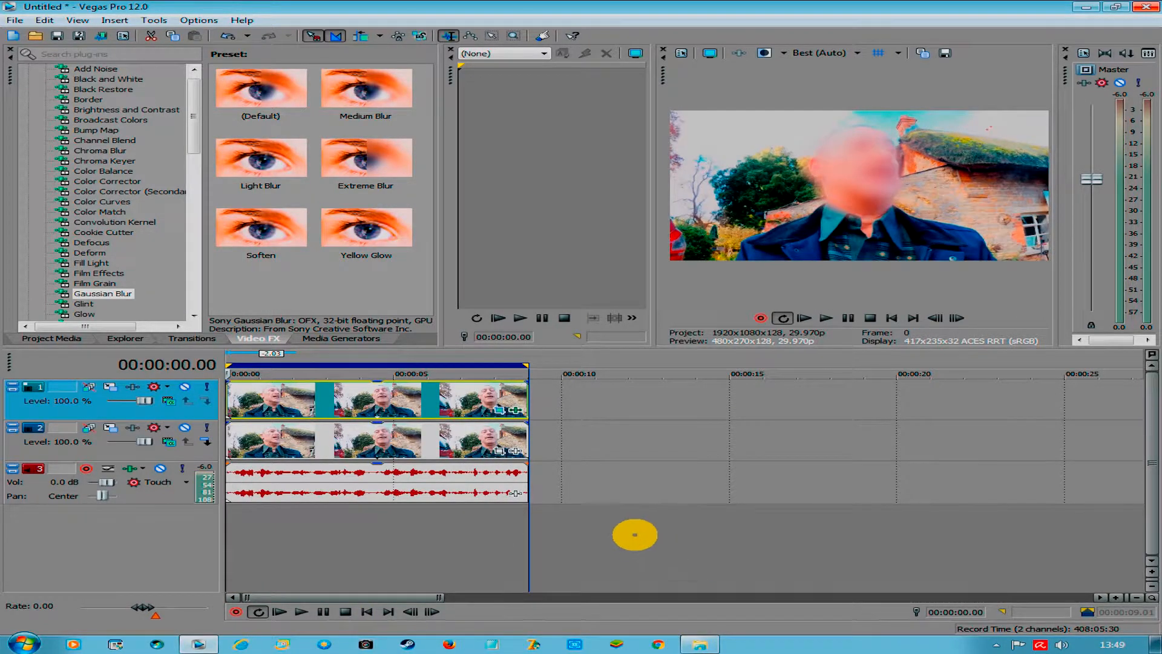